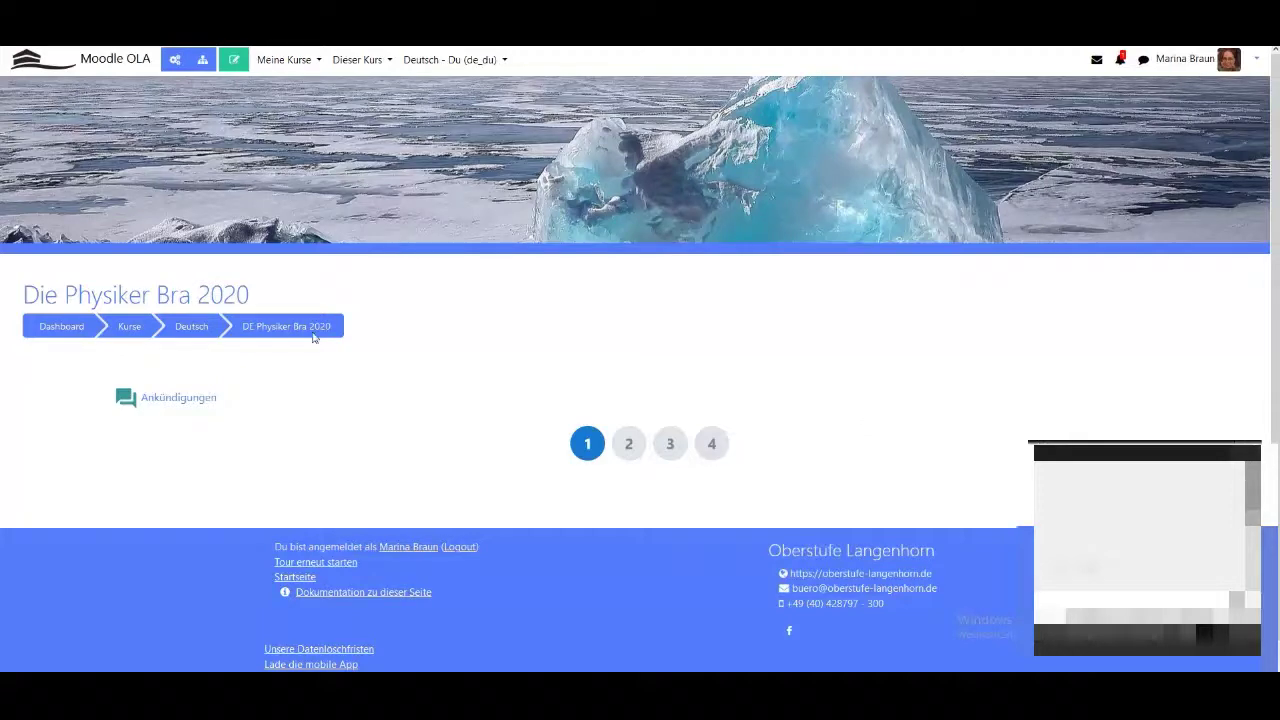
Open the enrolment dialog from the participants page of Die Physiker Bra 2020 and choose the global group 2022-VSd.
left_click(174, 62)
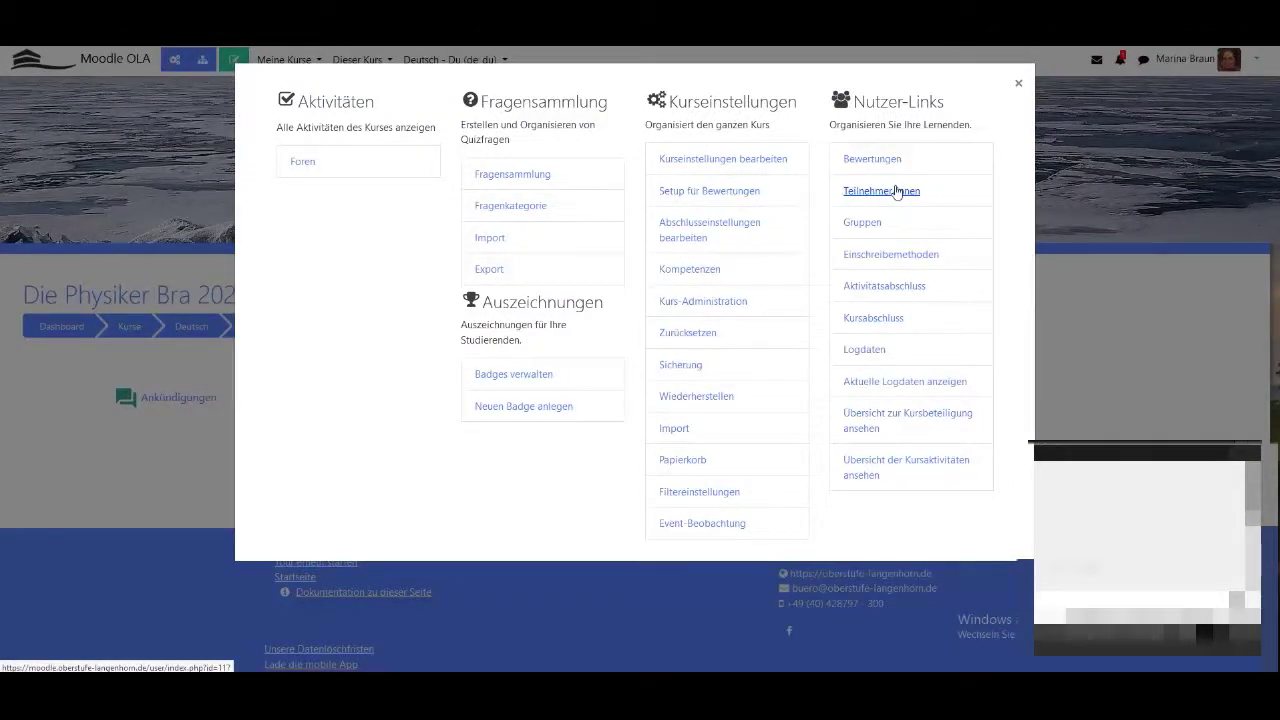
left_click(896, 190)
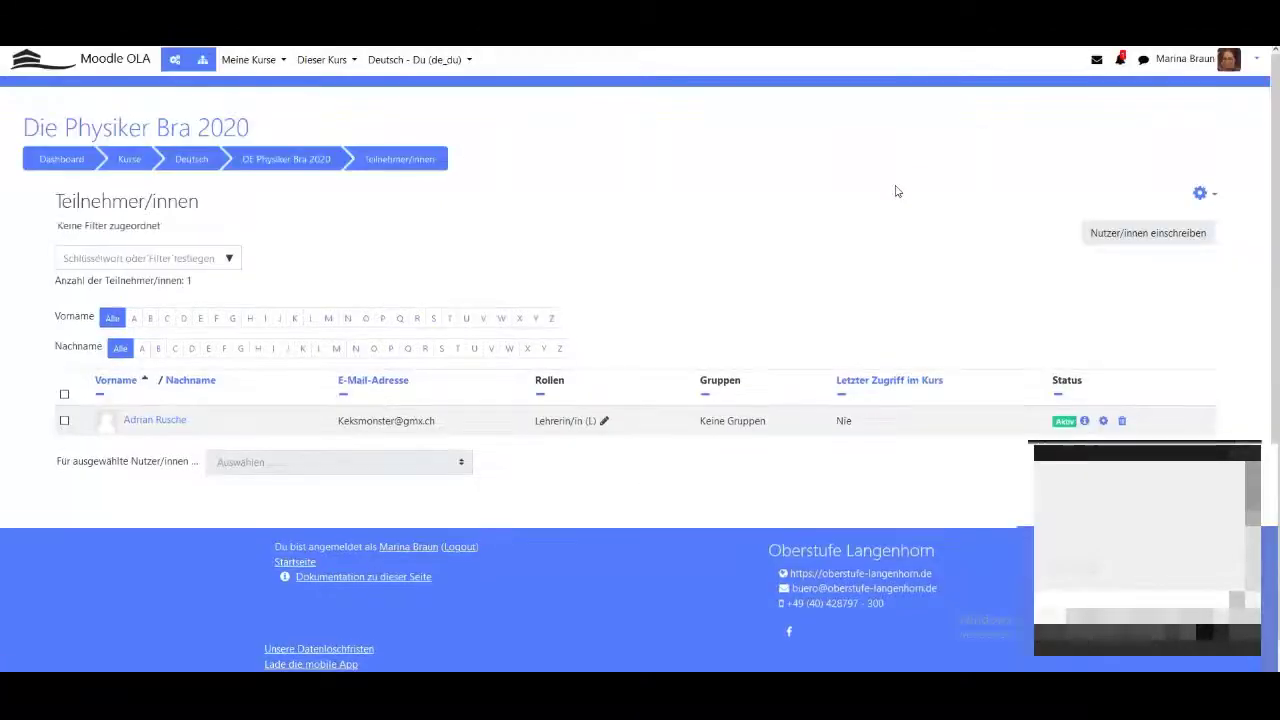
left_click(1126, 234)
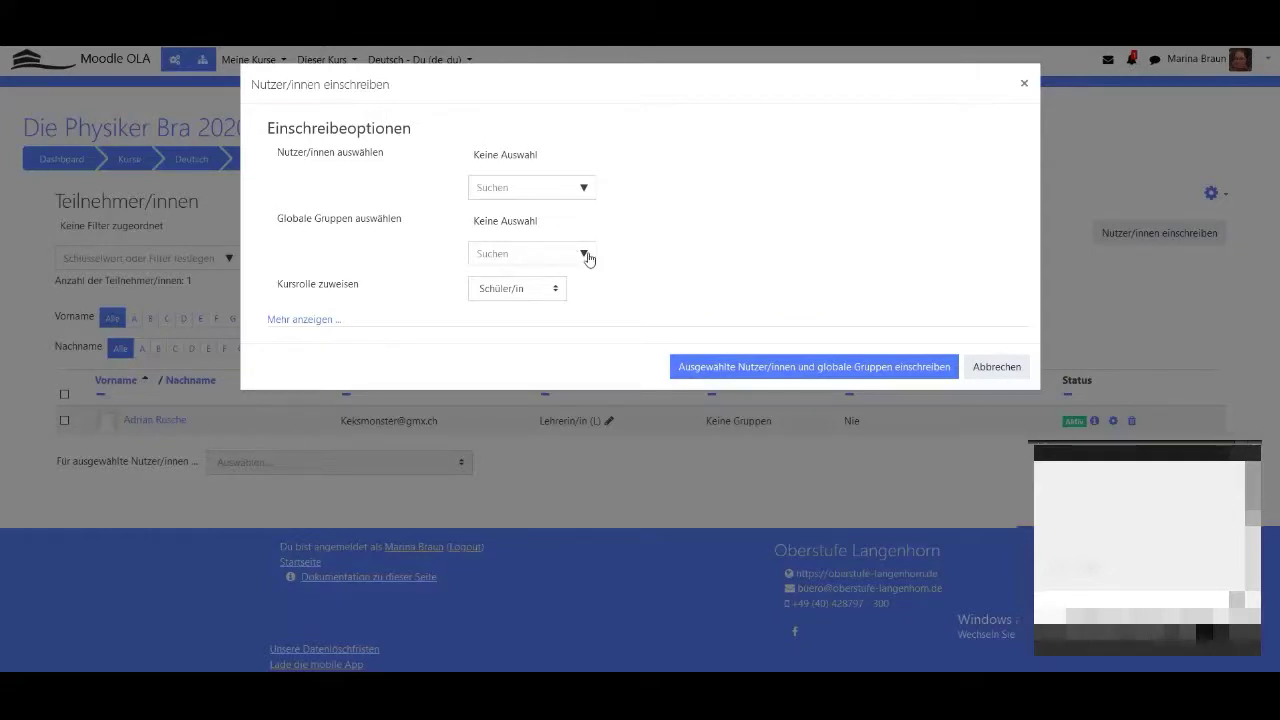
left_click(587, 255)
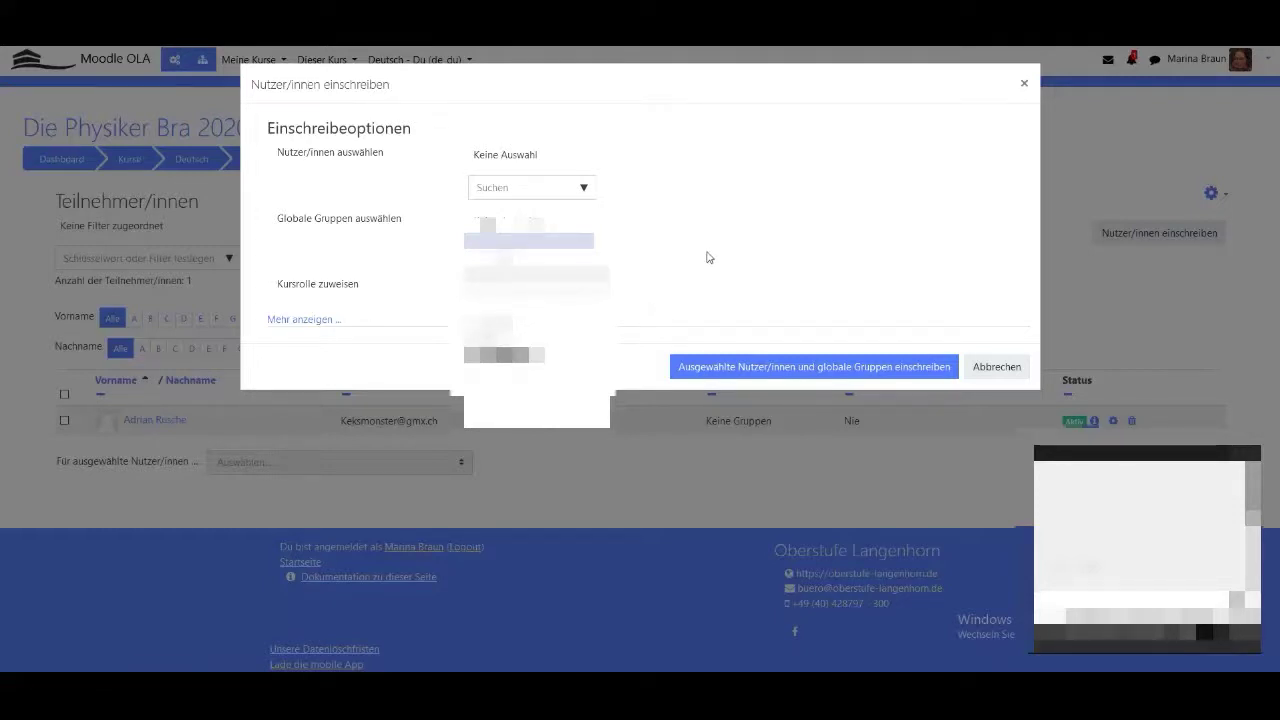
left_click(531, 187)
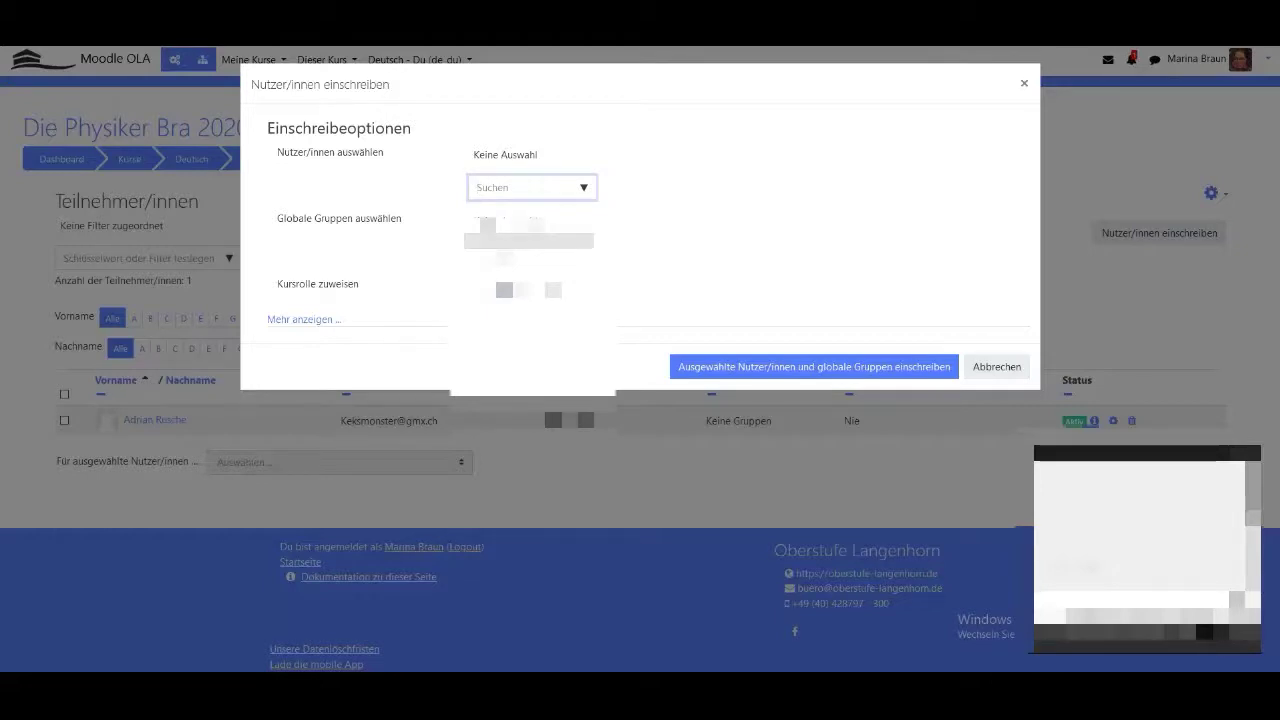
key("Down")
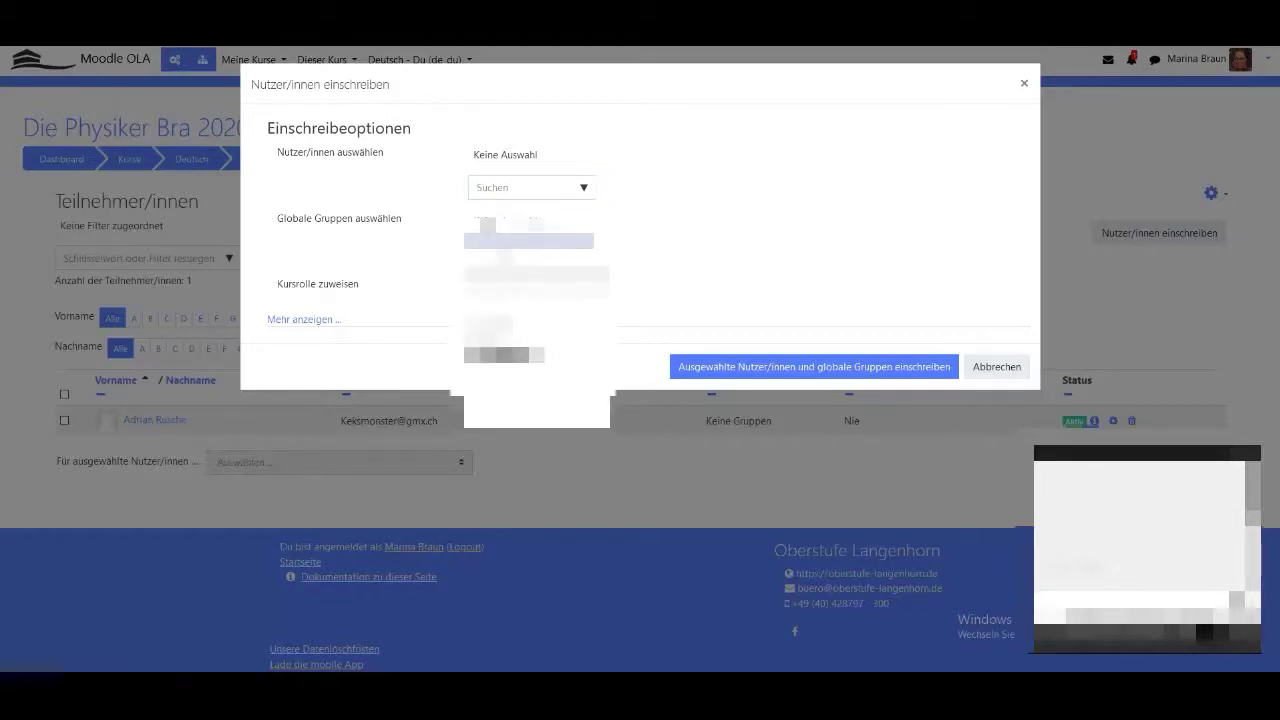
key("Return")
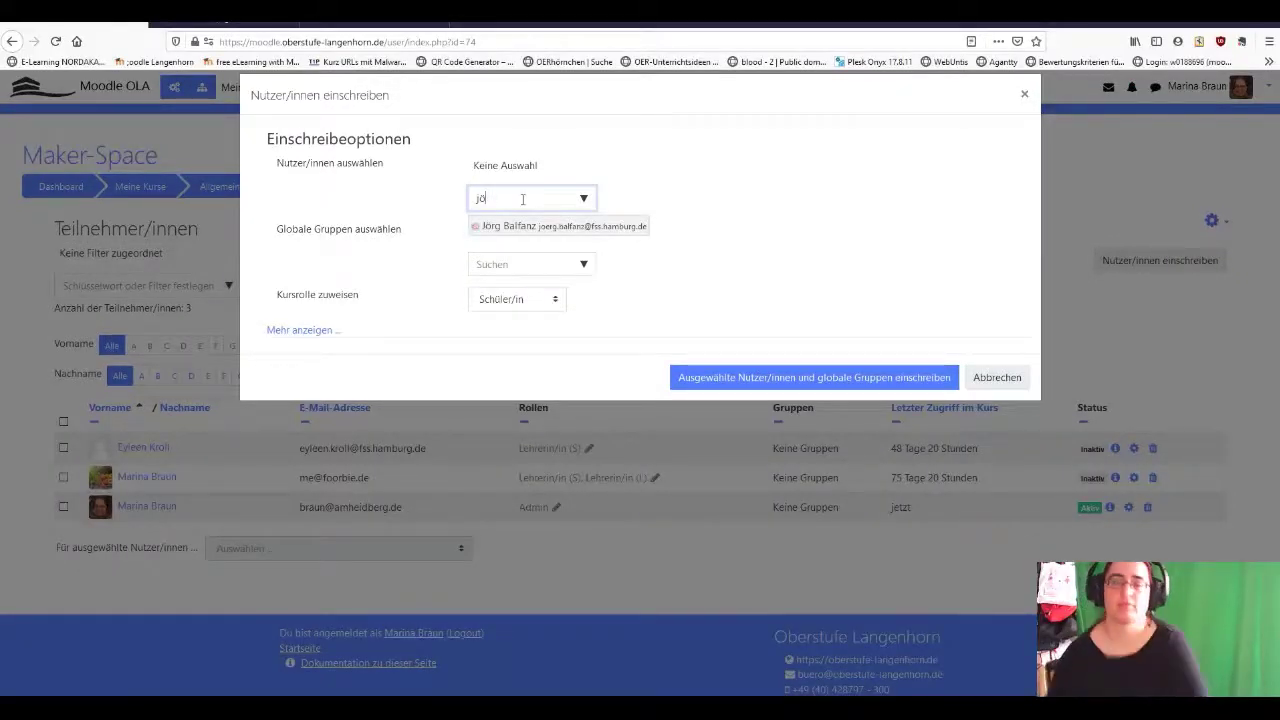
Search the user selection in the Maker-Space enrolment dialog by the first letters of a name, and clear the search.
key("BackSpace")
key("BackSpace")
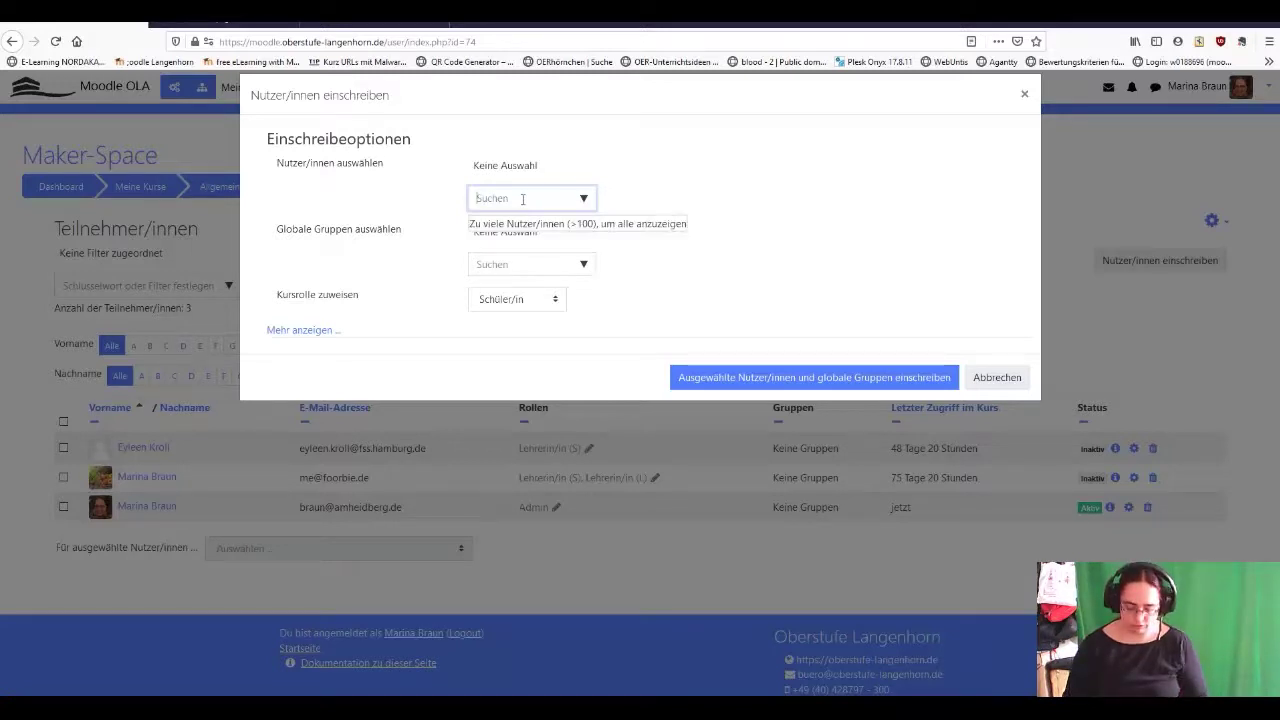
type("kon")
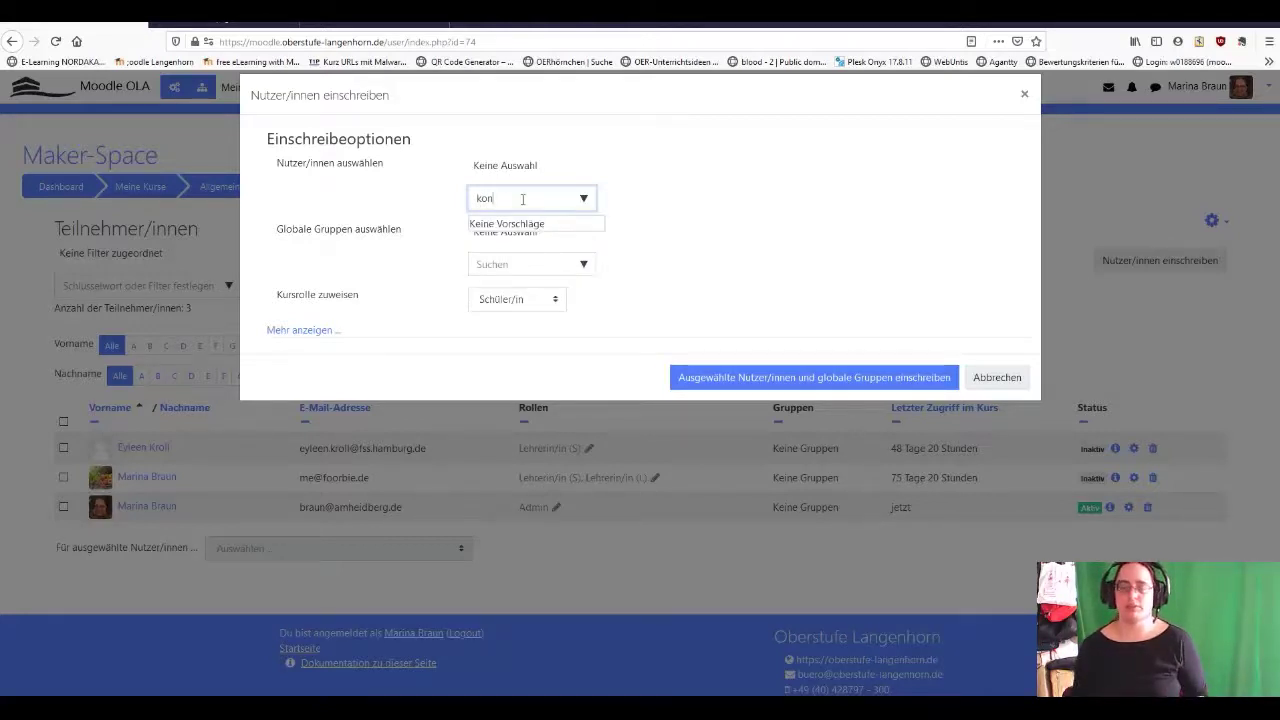
key("BackSpace")
key("BackSpace")
key("BackSpace")
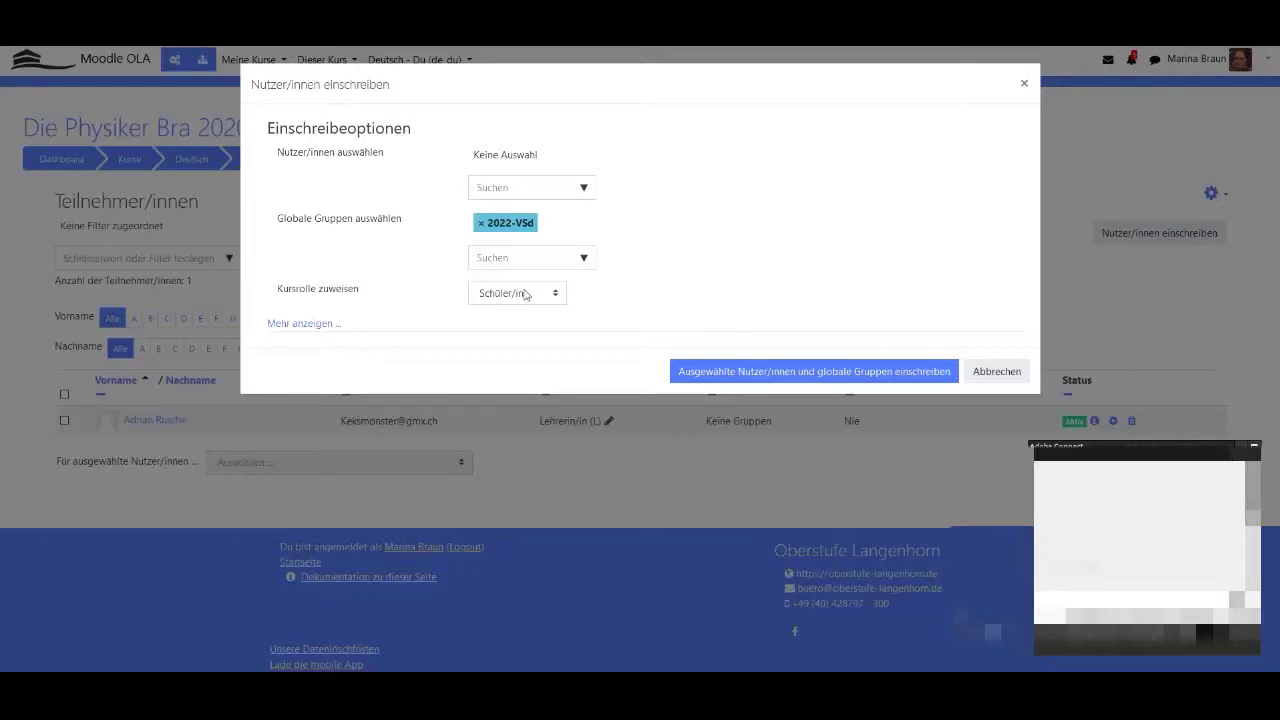
Enrol the selected global group 2022-VSd with the role Schüler/in and review the course's participant list.
left_click(797, 372)
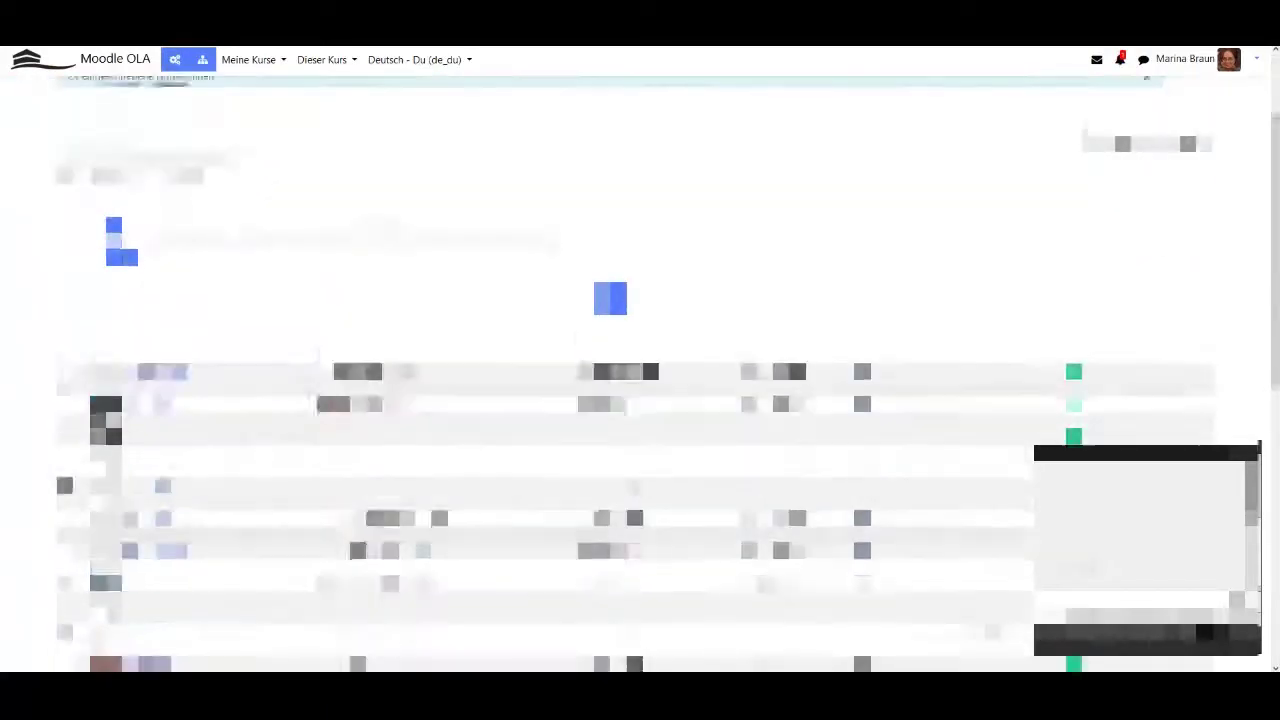
scroll(640, 380, "down", 5)
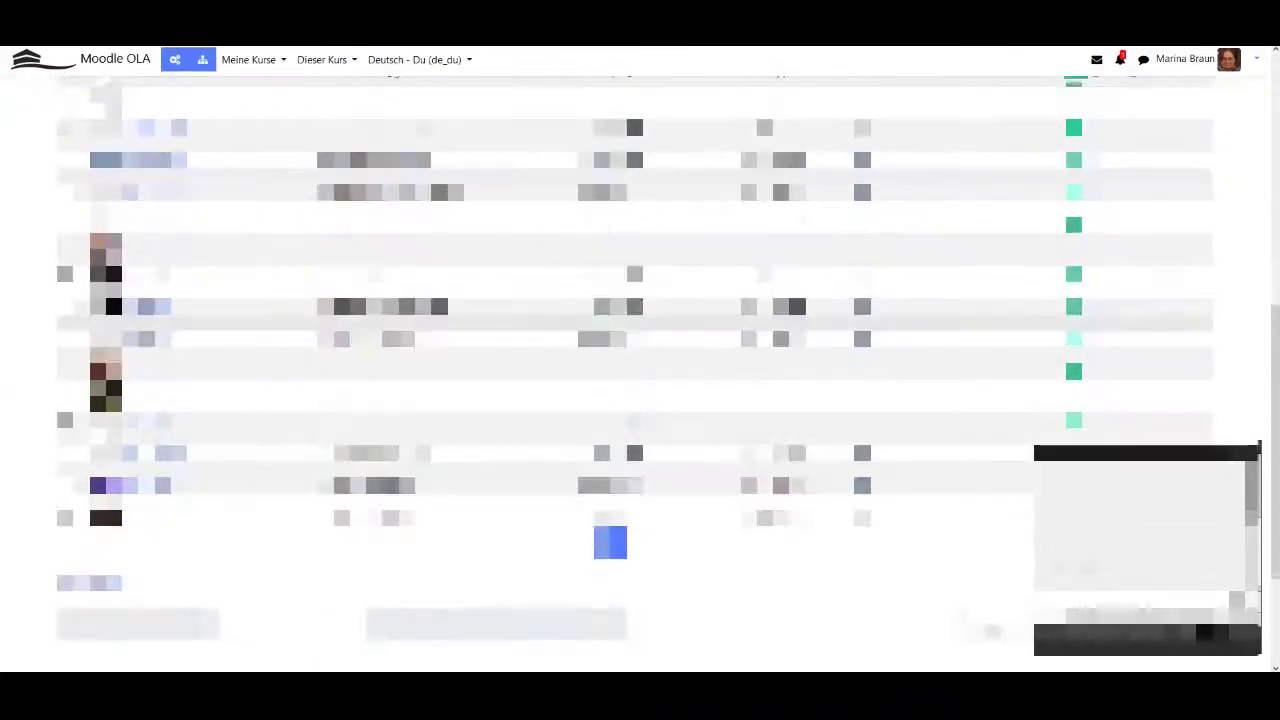
scroll(640, 380, "up", 4)
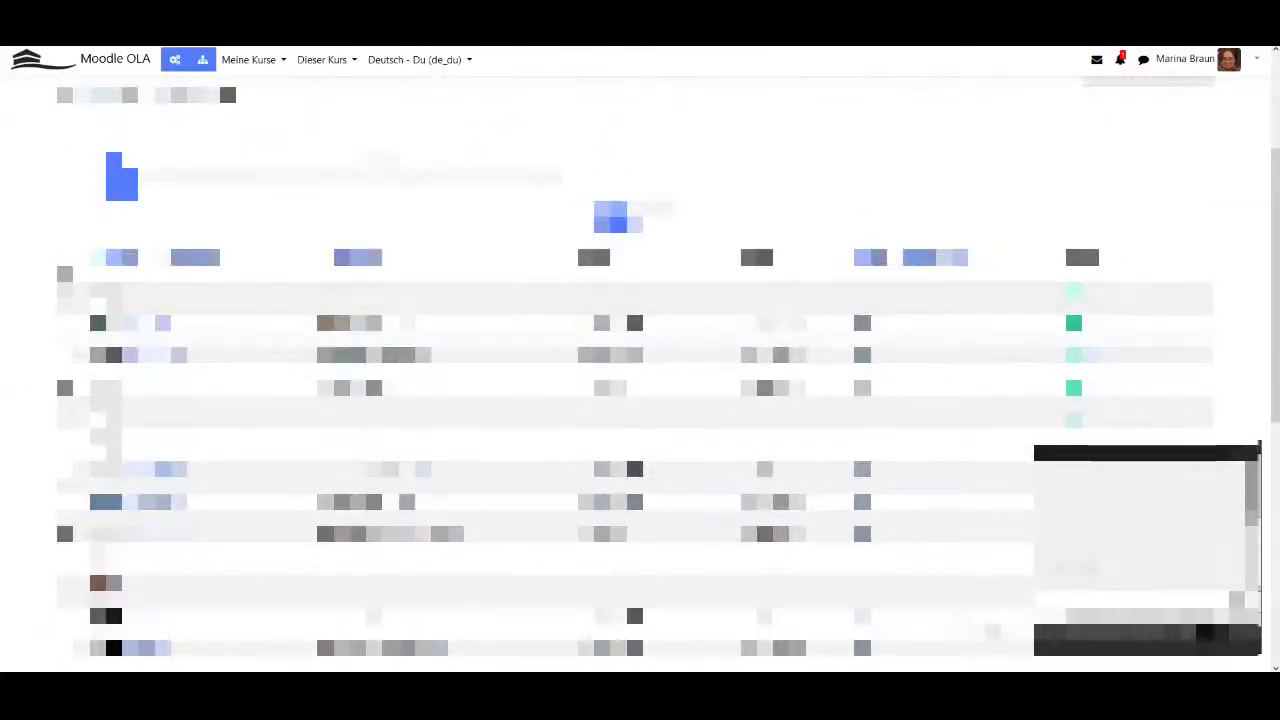
scroll(367, 160, "up", 3)
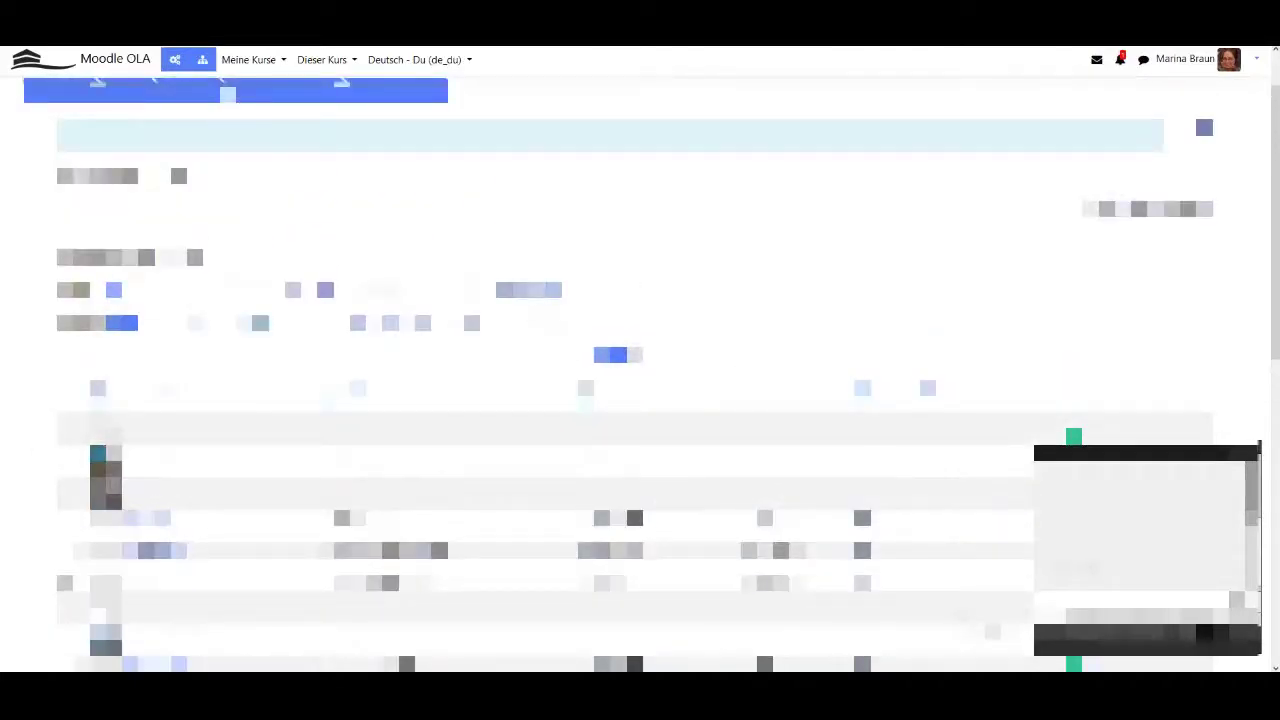
Open the course settings of Die Physiker Bra 2020 and set the course end to 17 Juli 2020.
left_click(202, 62)
left_click(757, 165)
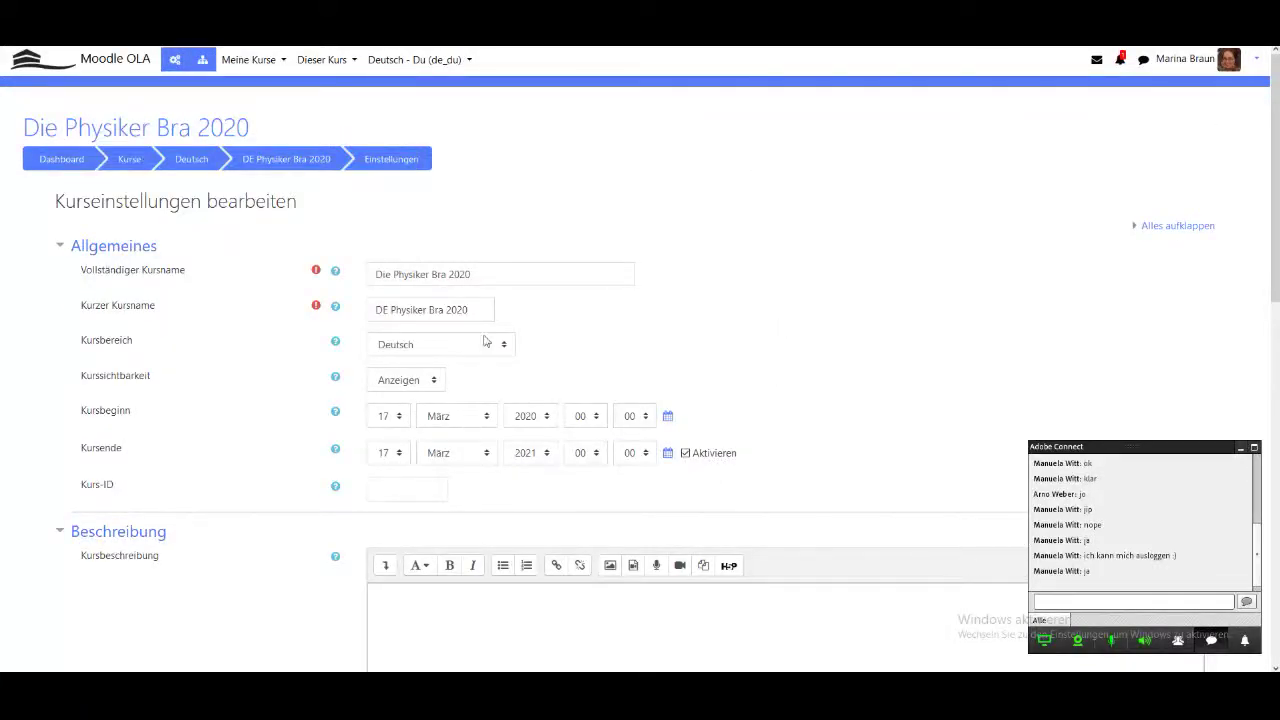
scroll(530, 320, "down", 1)
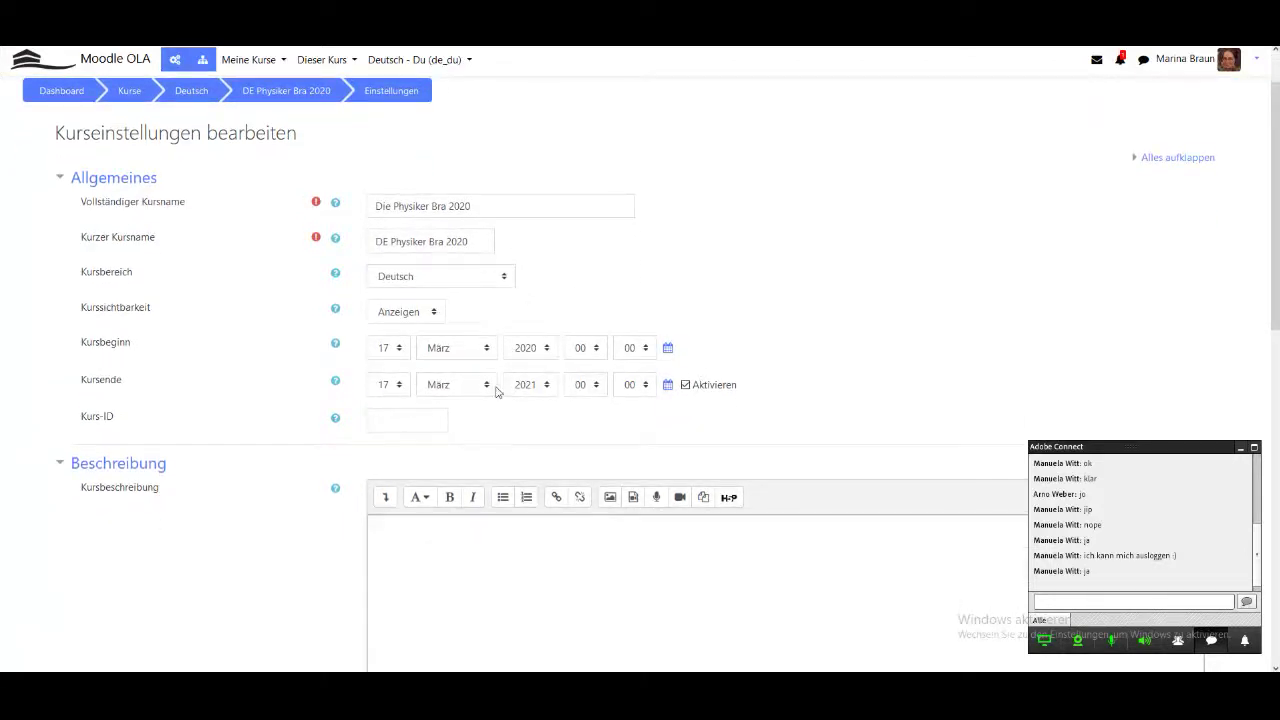
left_click(462, 387)
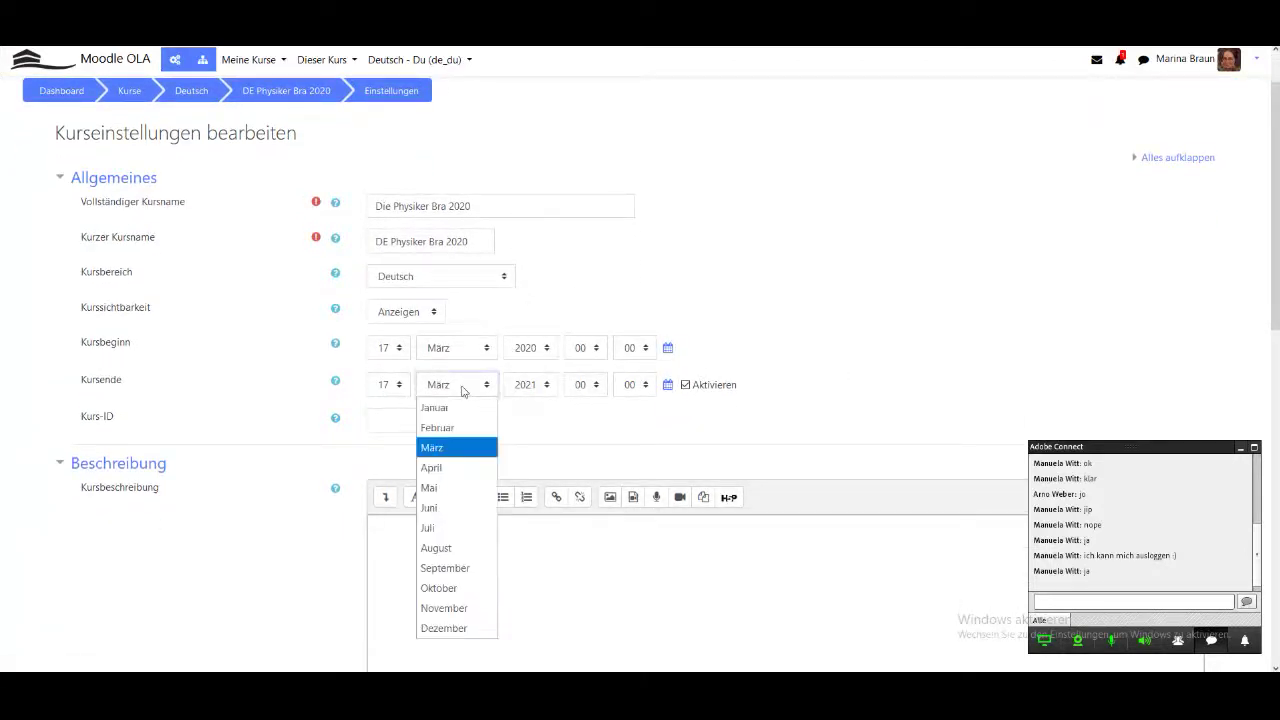
left_click(448, 535)
left_click(528, 385)
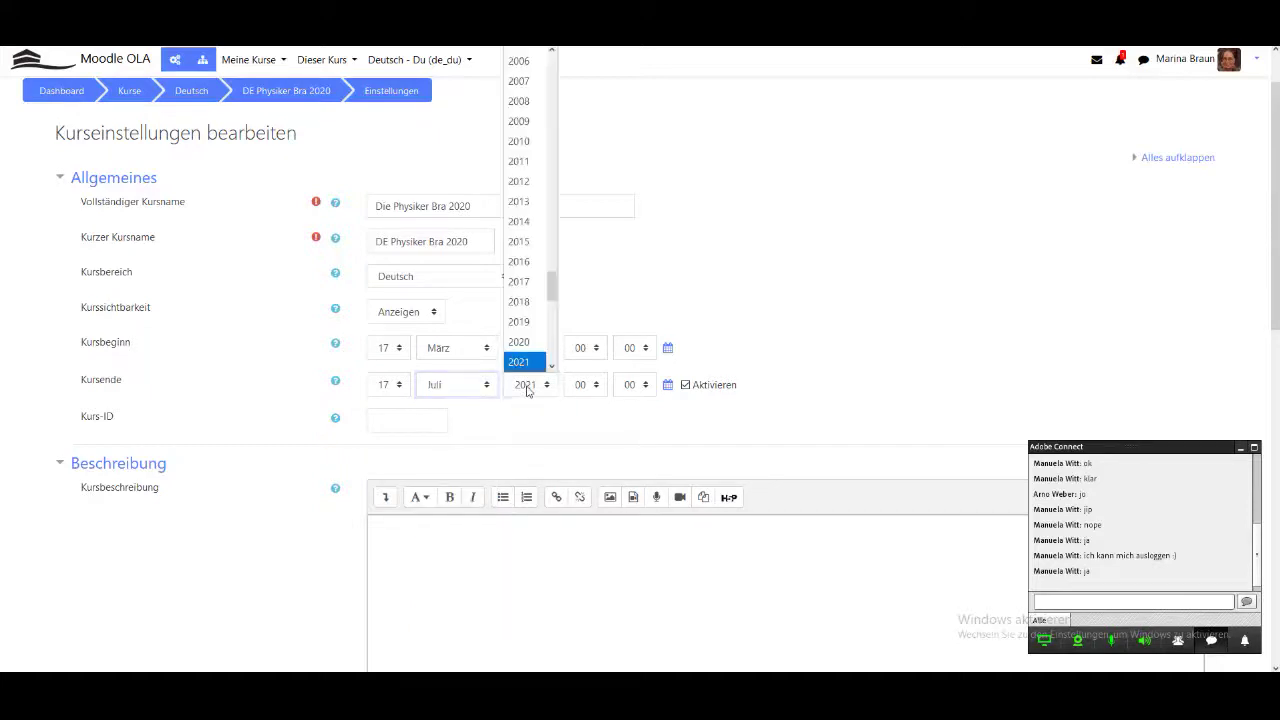
left_click(526, 342)
left_click(770, 355)
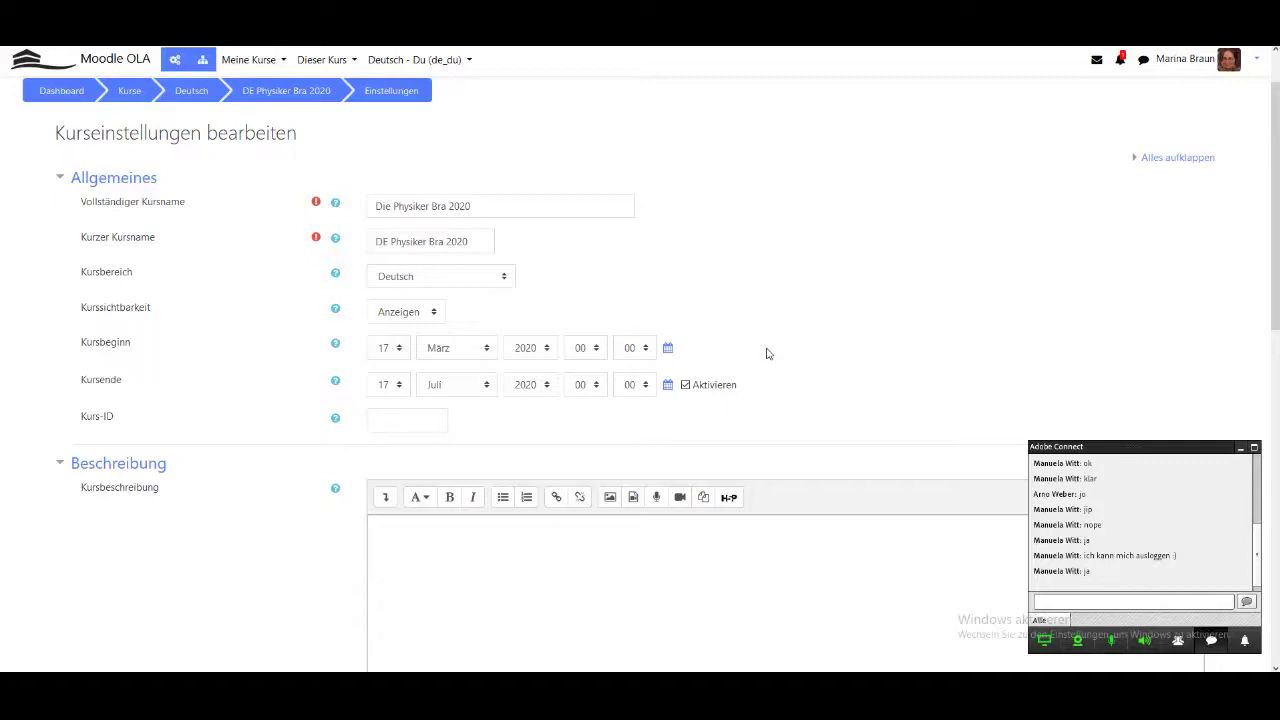
Start a file upload for the course image (Kursbild) and browse the computer for the picture.
scroll(767, 353, "down", 3)
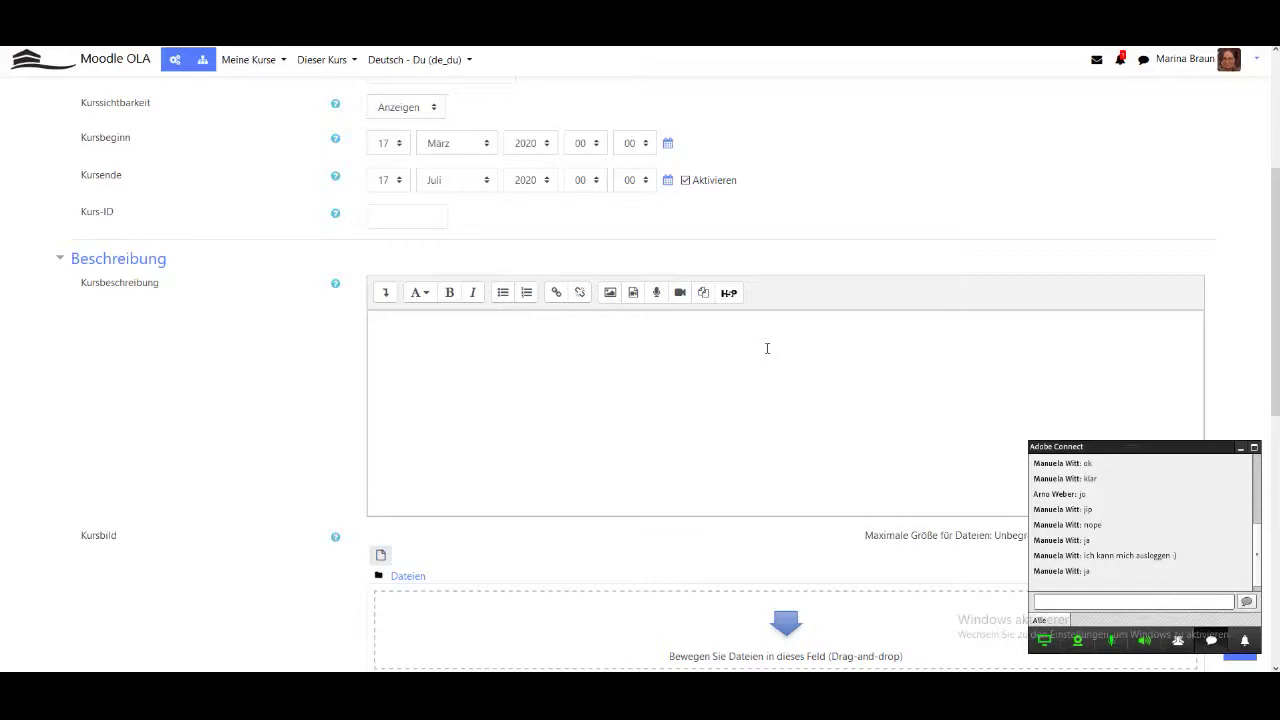
scroll(767, 348, "down", 7)
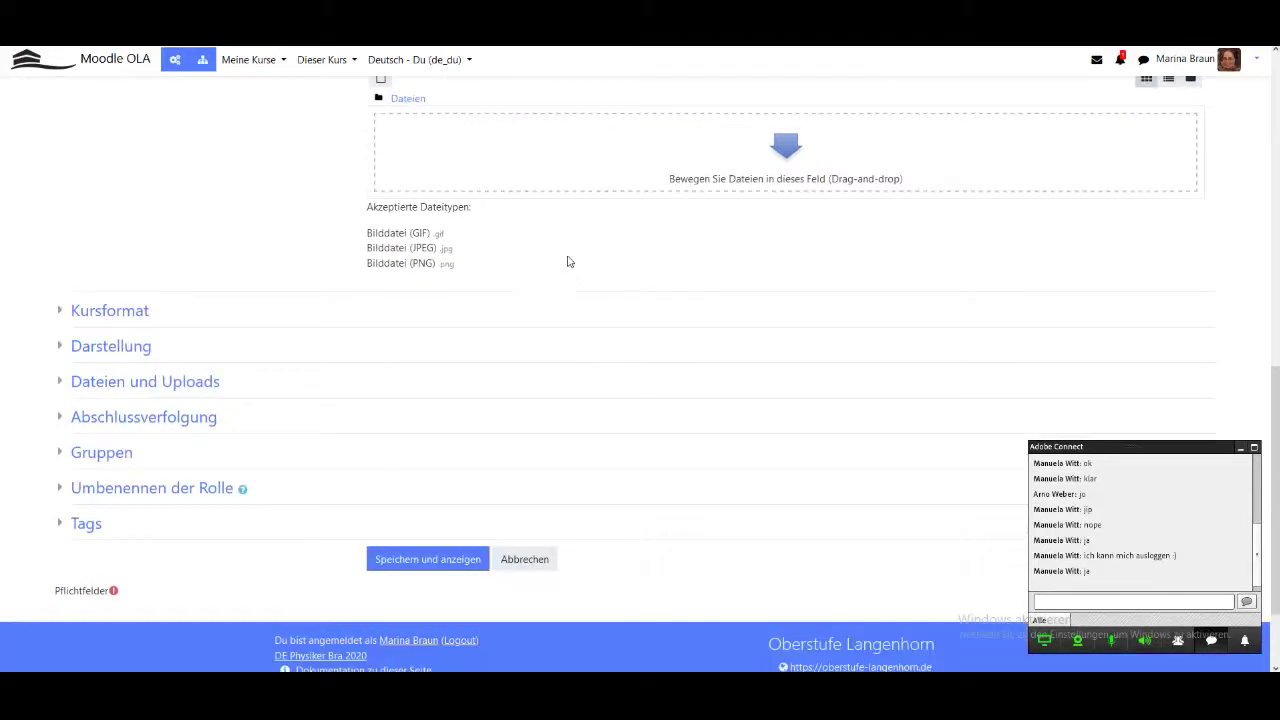
scroll(470, 150, "up", 2)
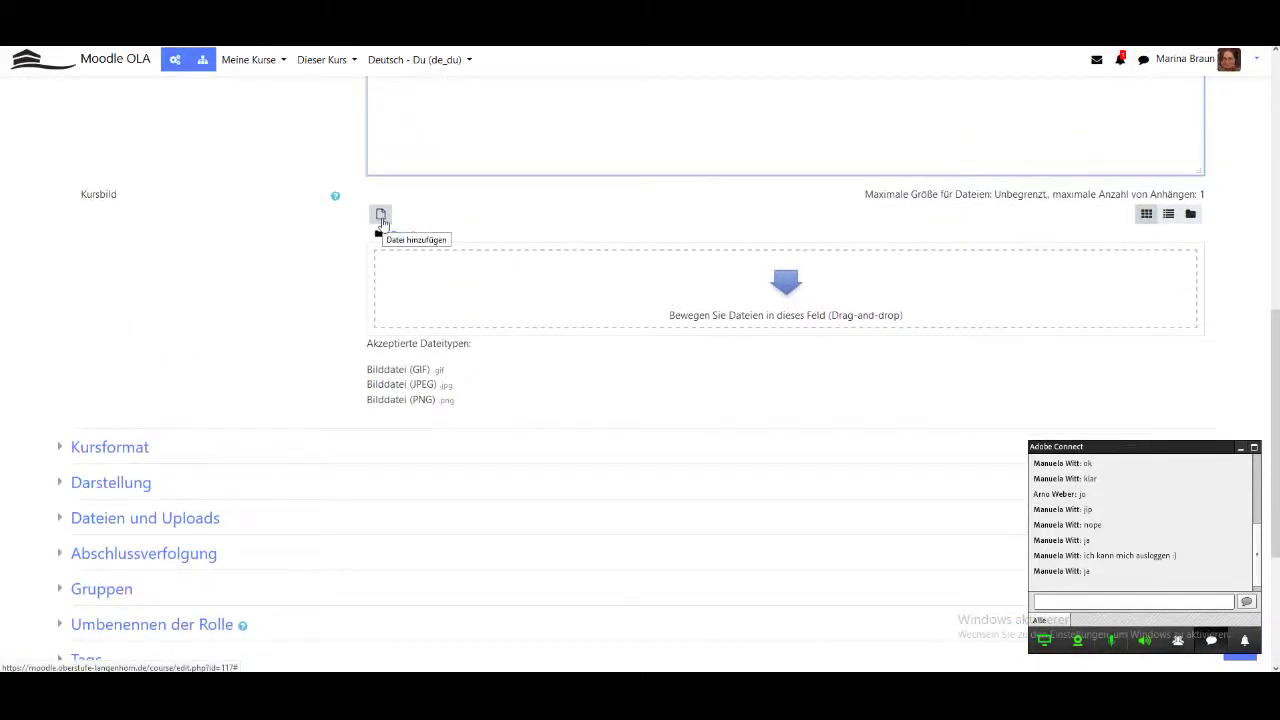
left_click(381, 218)
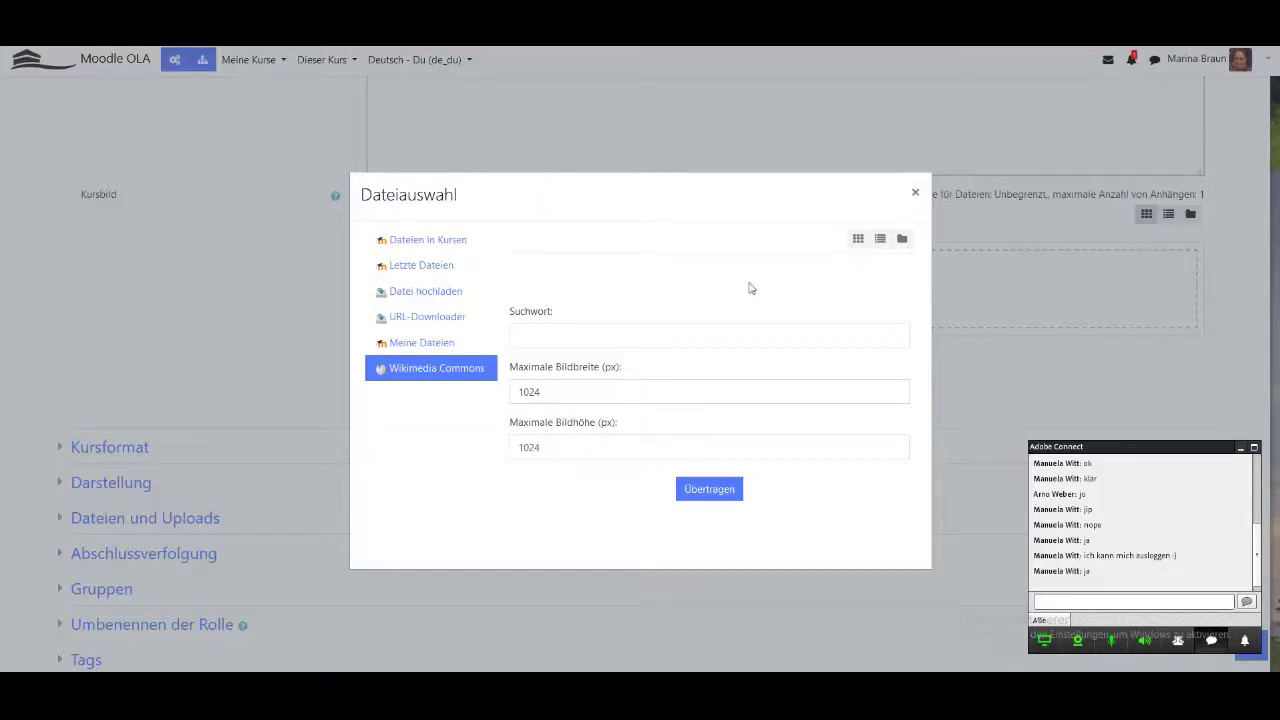
left_click(428, 293)
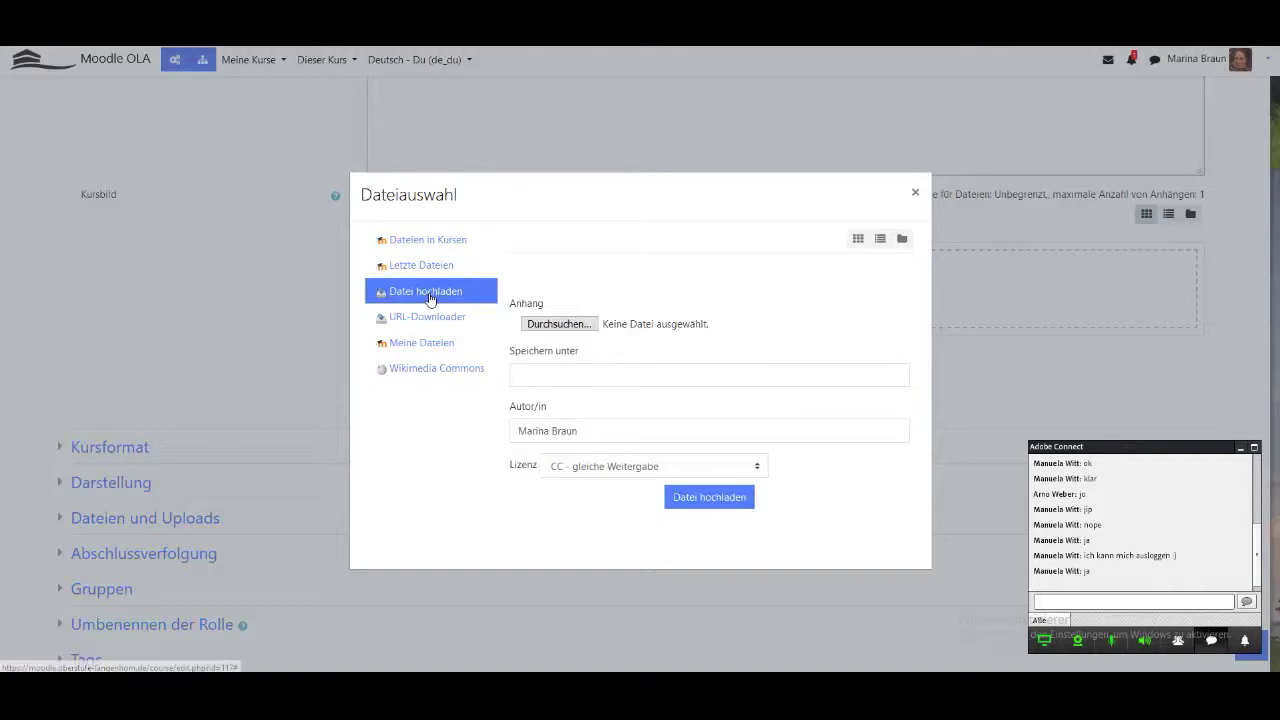
left_click(568, 327)
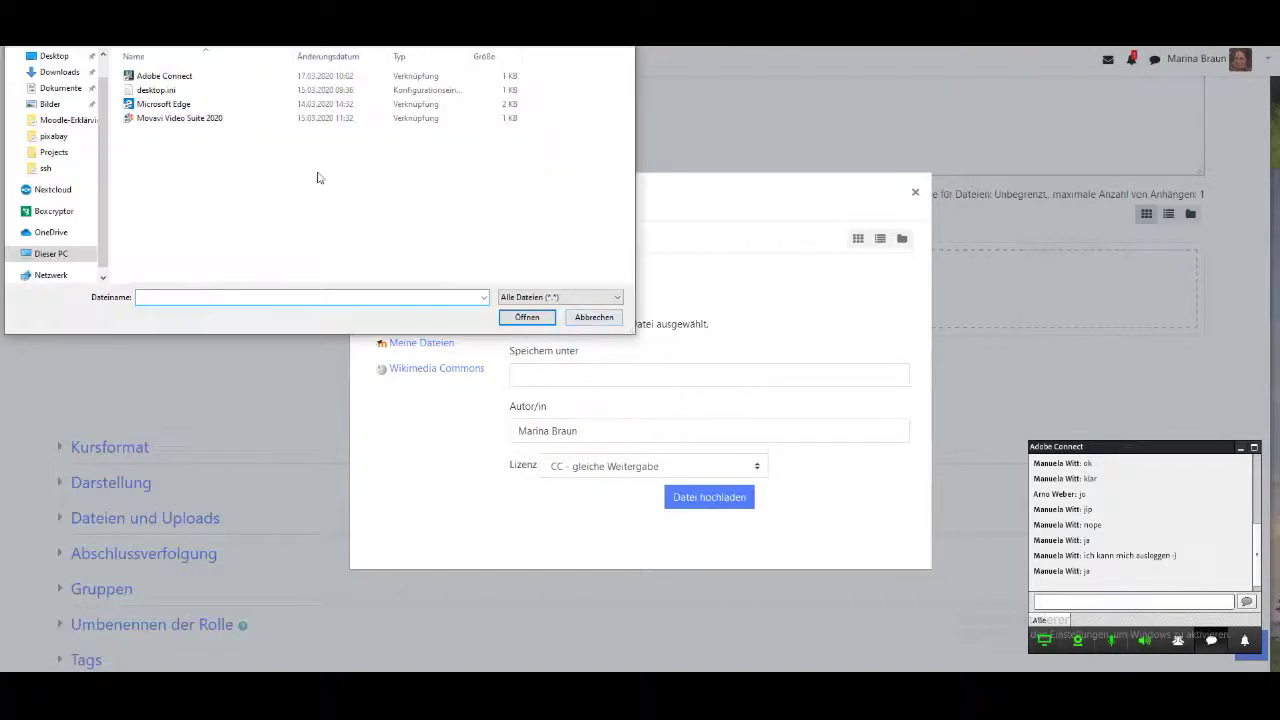
Upload nordlichter.jpg from the Nextcloud folder in Boxcryptor as the course image, and save and display the course.
left_click(53, 211)
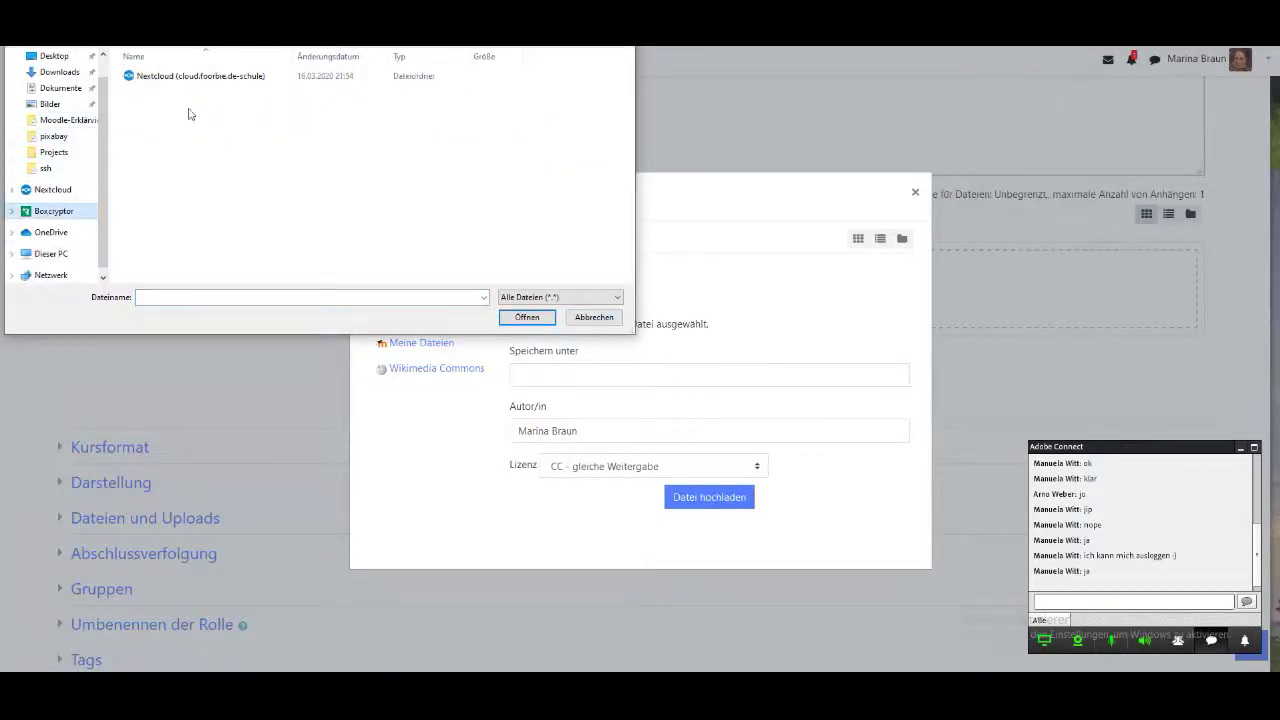
double_click(192, 76)
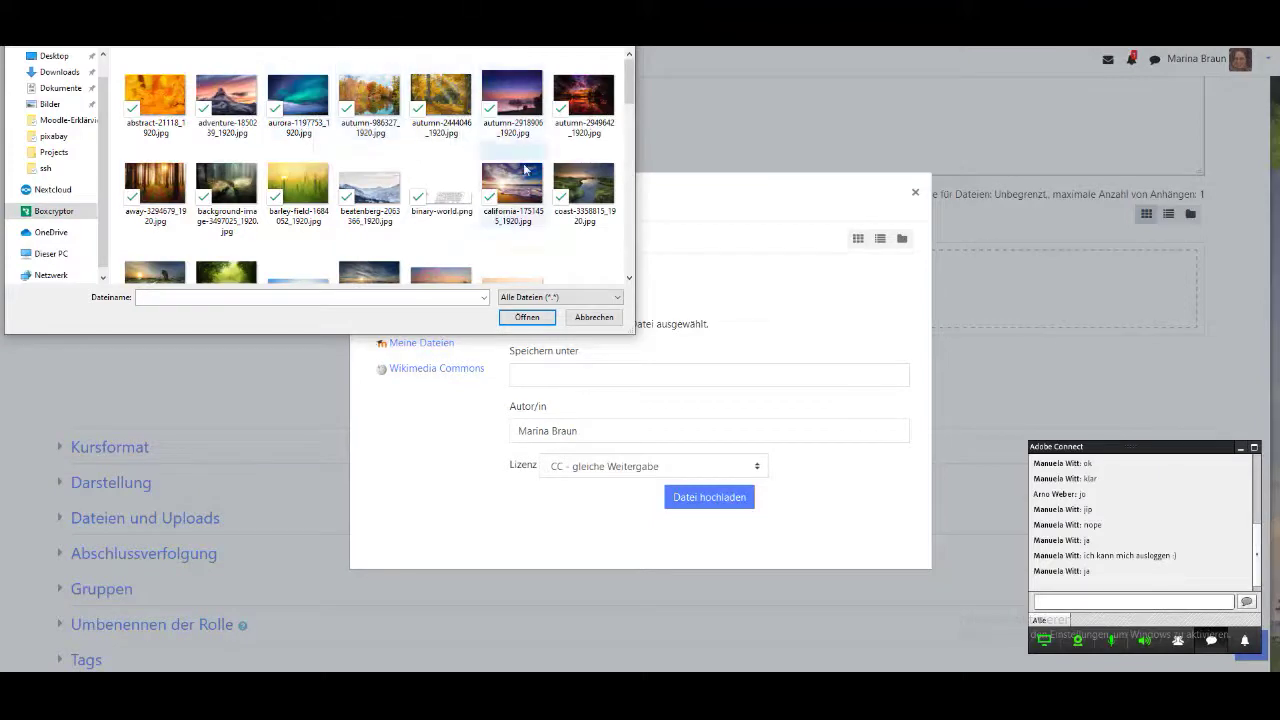
scroll(451, 183, "down", 1)
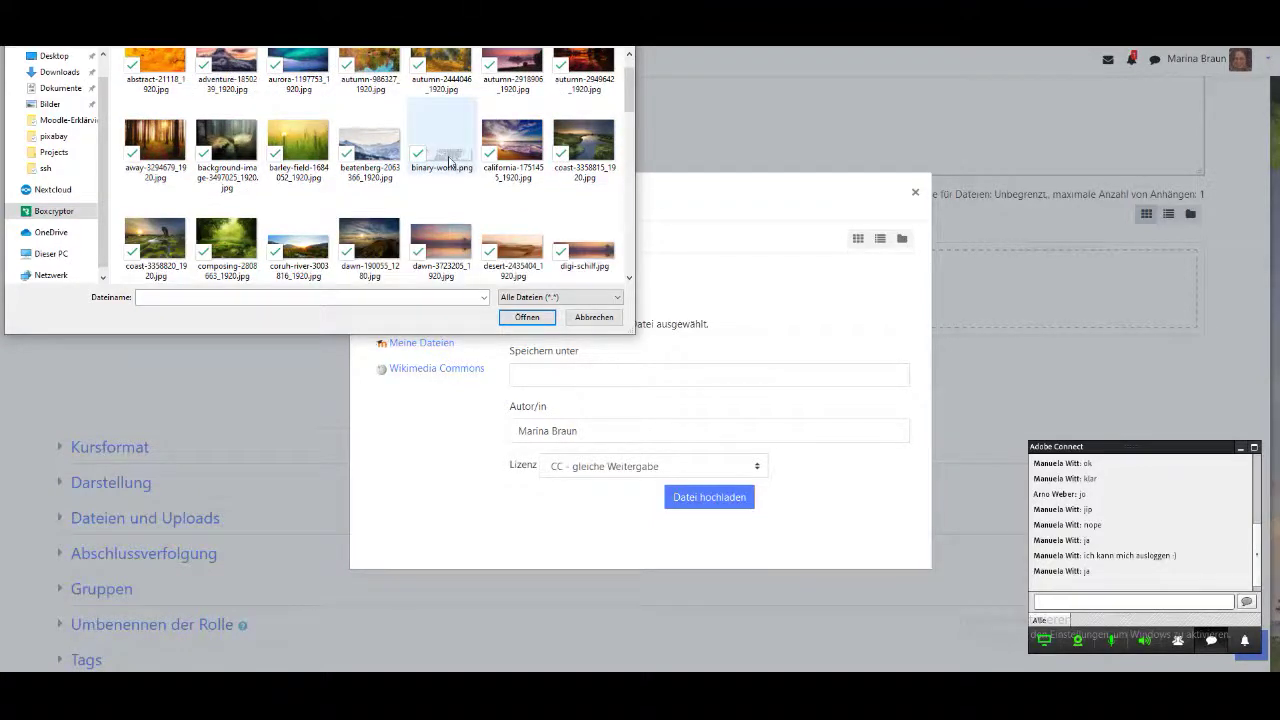
scroll(451, 184, "down", 1)
scroll(565, 162, "down", 2)
double_click(505, 80)
left_click(712, 503)
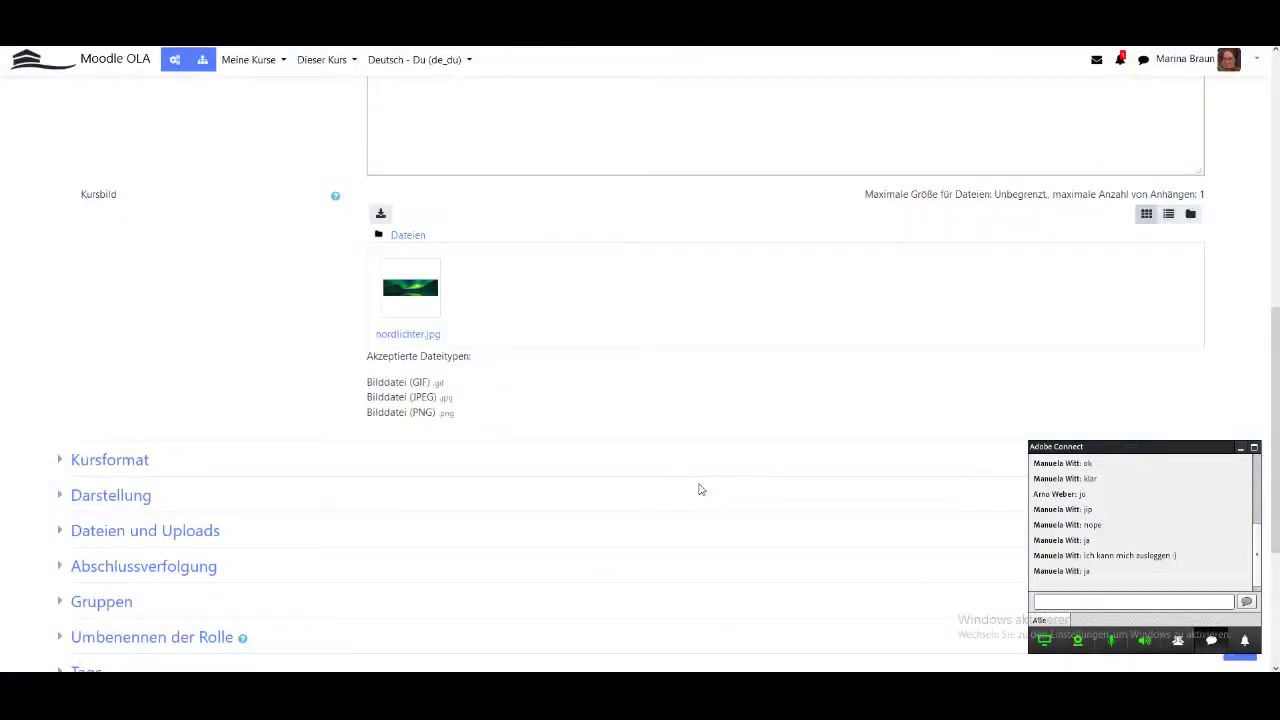
scroll(657, 466, "down", 3)
left_click(450, 440)
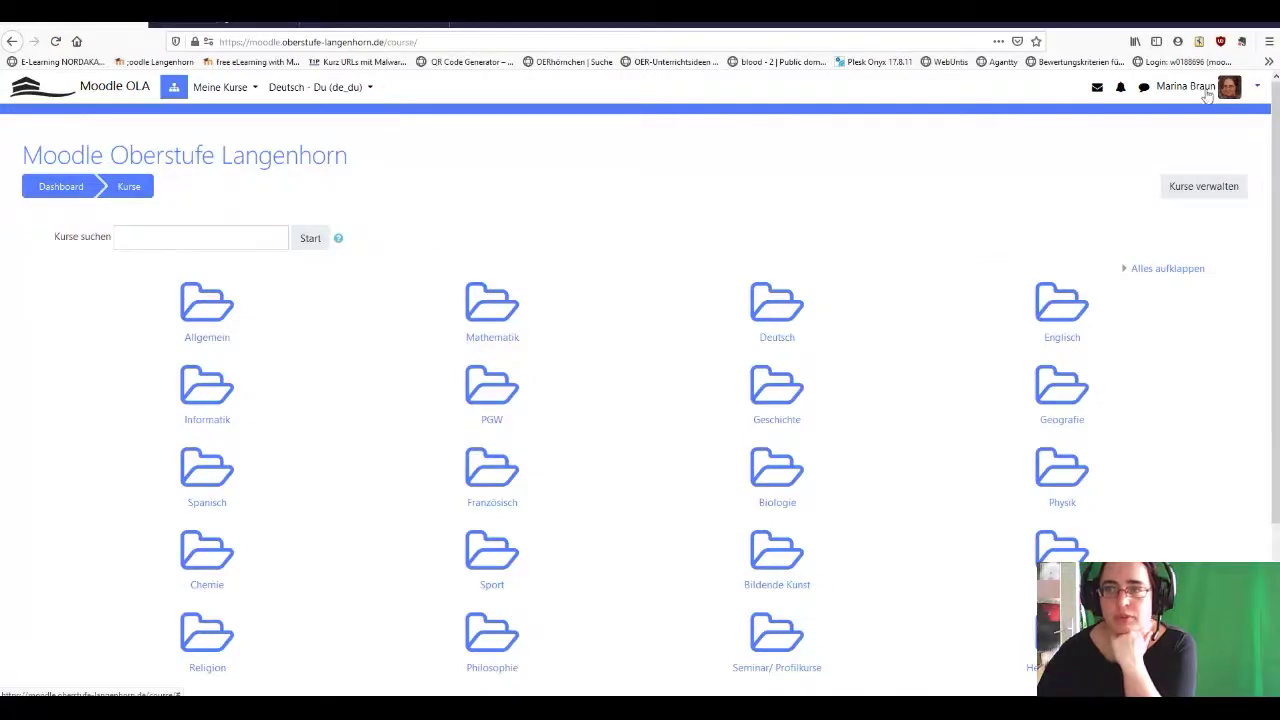
Go to the dashboard, open the Maker-Space course from the course overview and look through its topics.
left_click(213, 88)
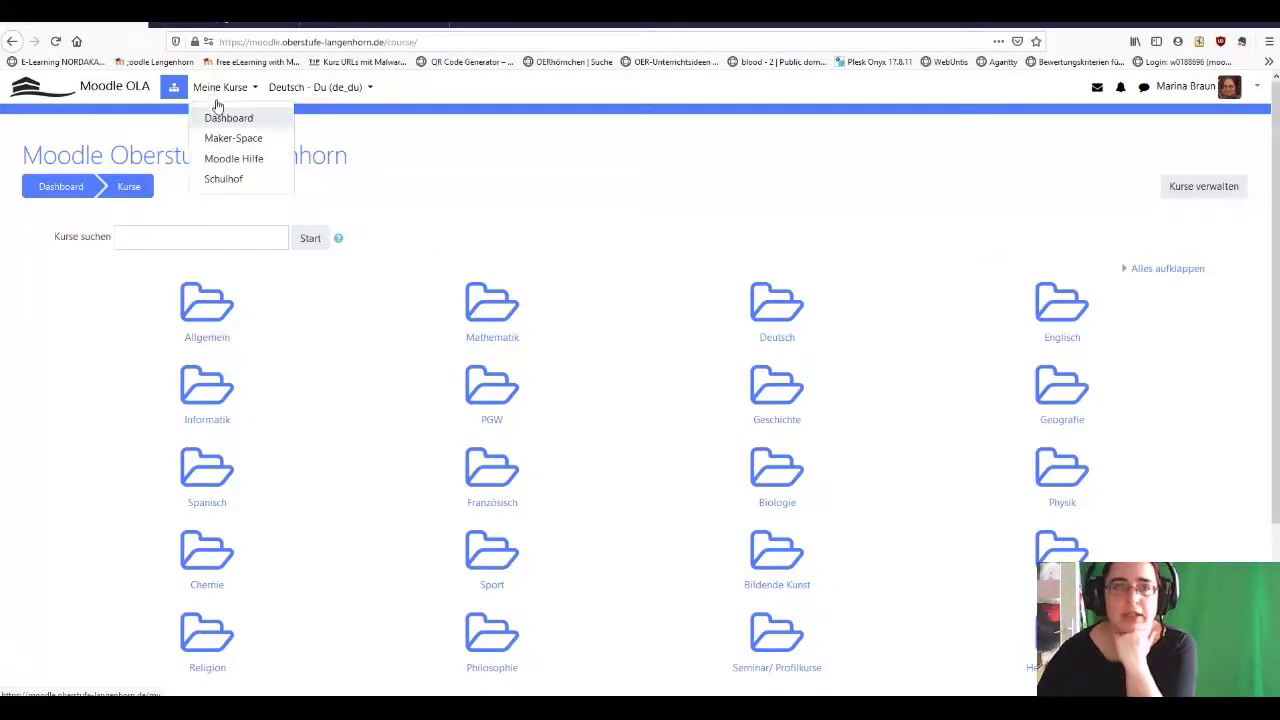
left_click(226, 119)
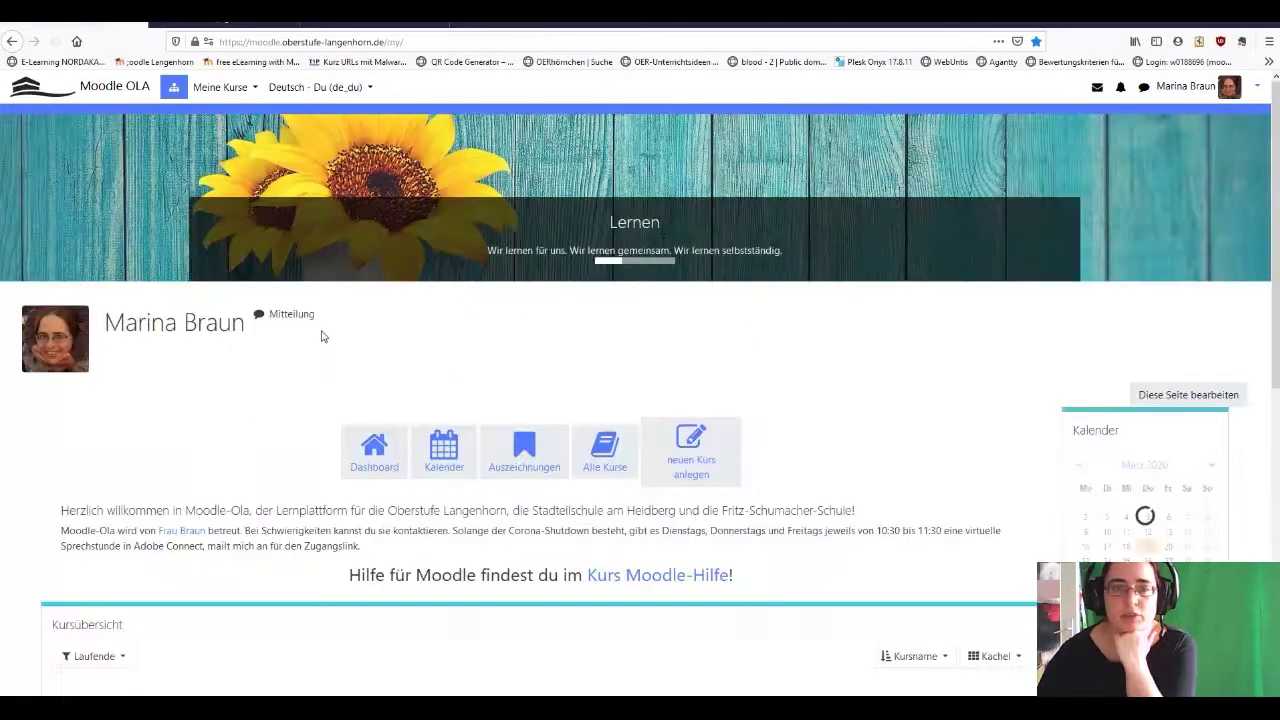
scroll(322, 336, "down", 5)
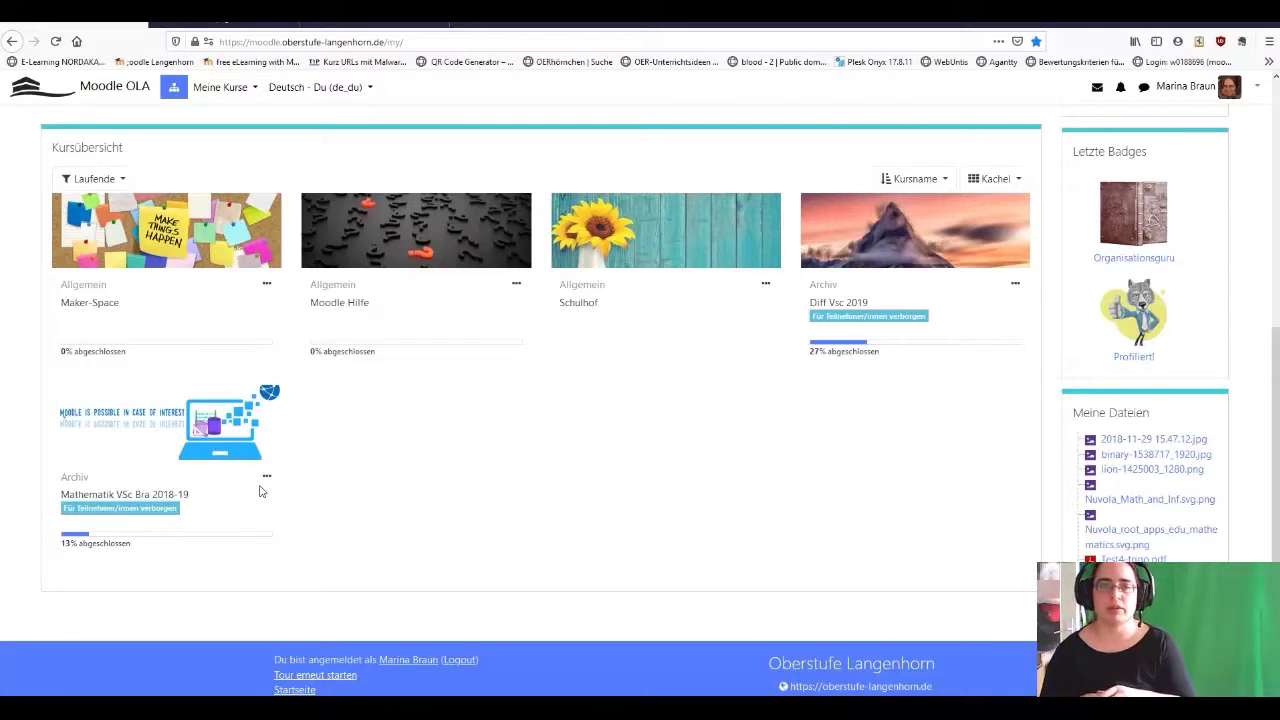
left_click(128, 252)
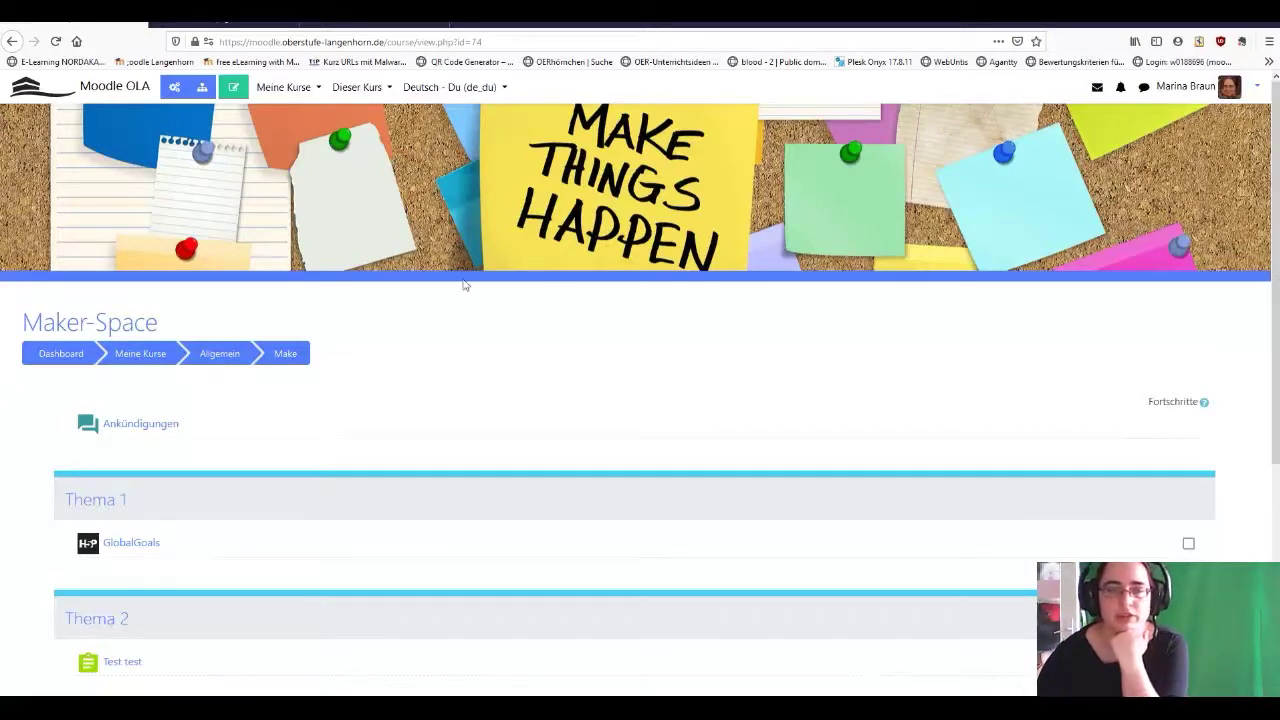
scroll(496, 315, "down", 3)
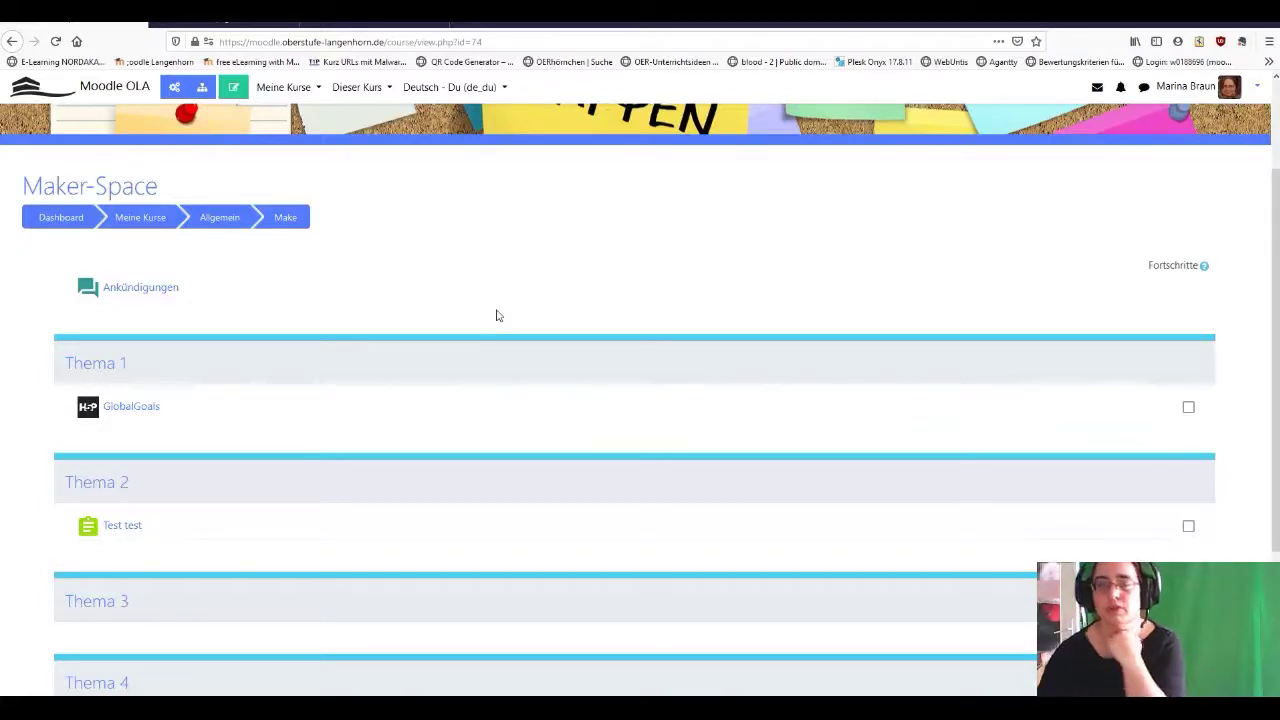
Look over the Maker-Space course topics and open the course settings for editing.
scroll(930, 425, "down", 1)
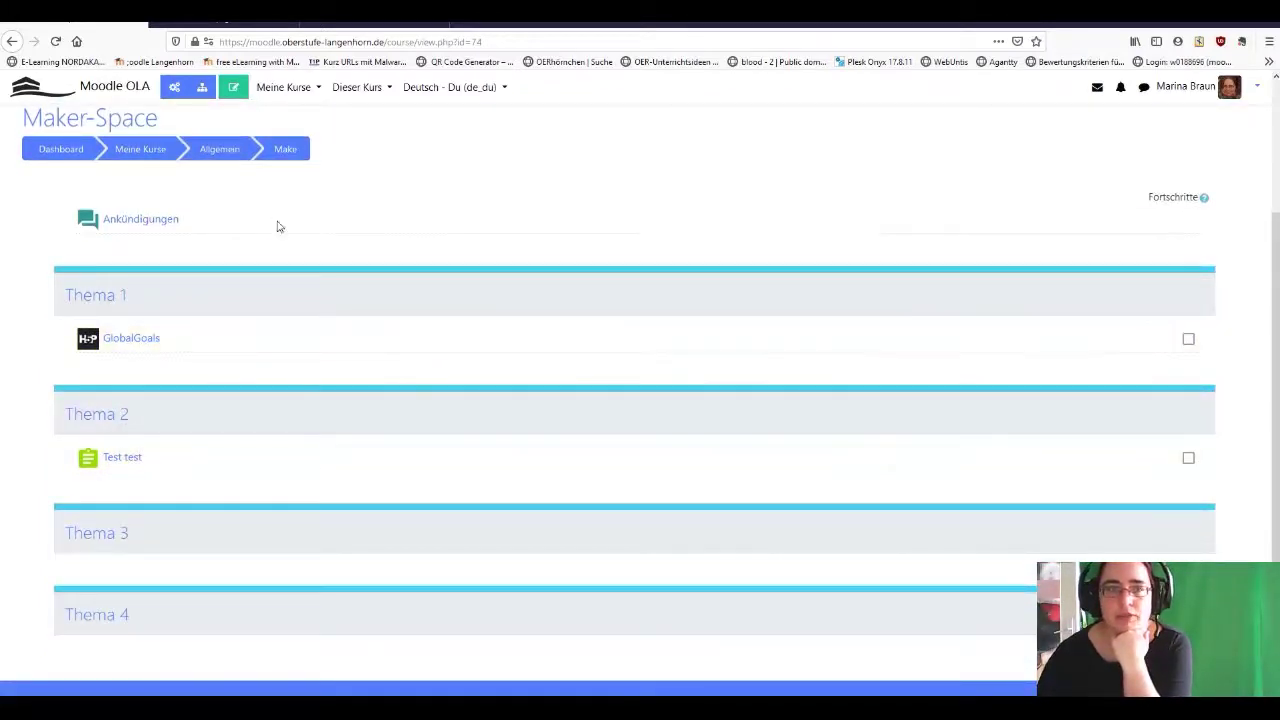
scroll(290, 245, "up", 3)
scroll(305, 275, "down", 4)
scroll(309, 280, "up", 2)
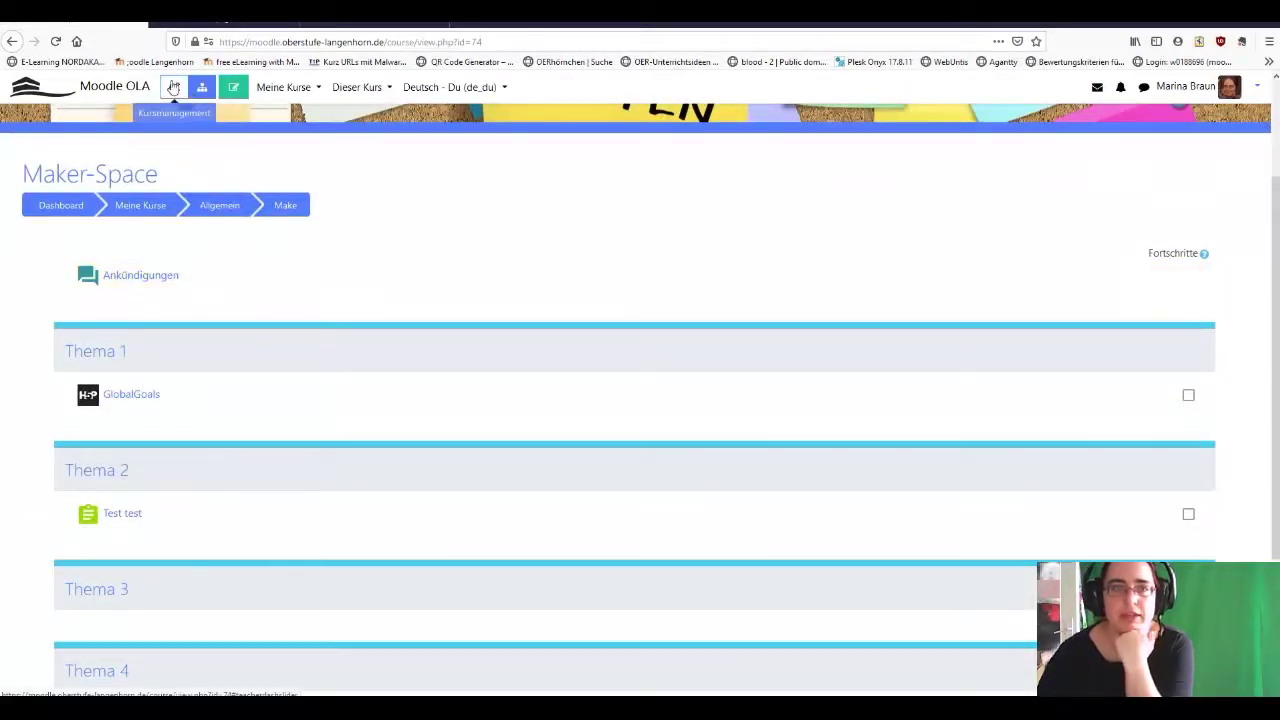
left_click(174, 87)
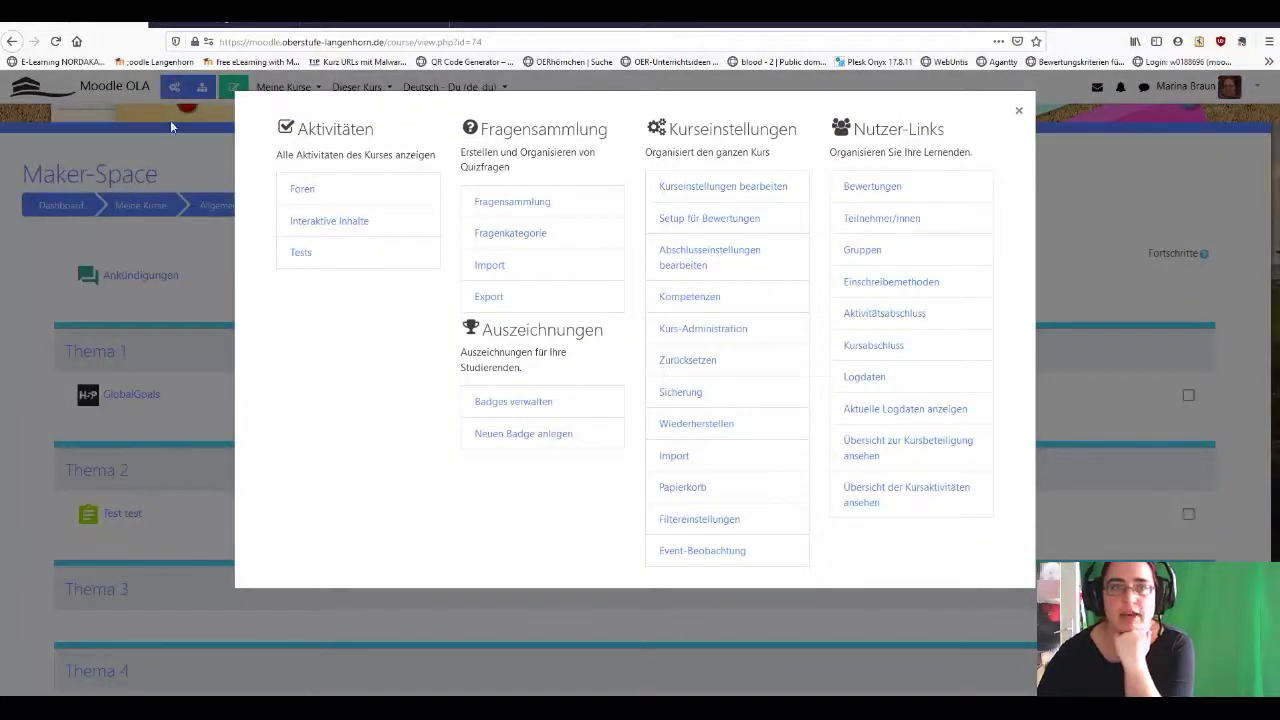
left_click(770, 186)
Change the course format to Kachelformat, save and display the course, and dismiss the Datenpräferenz prompt.
scroll(769, 190, "down", 15)
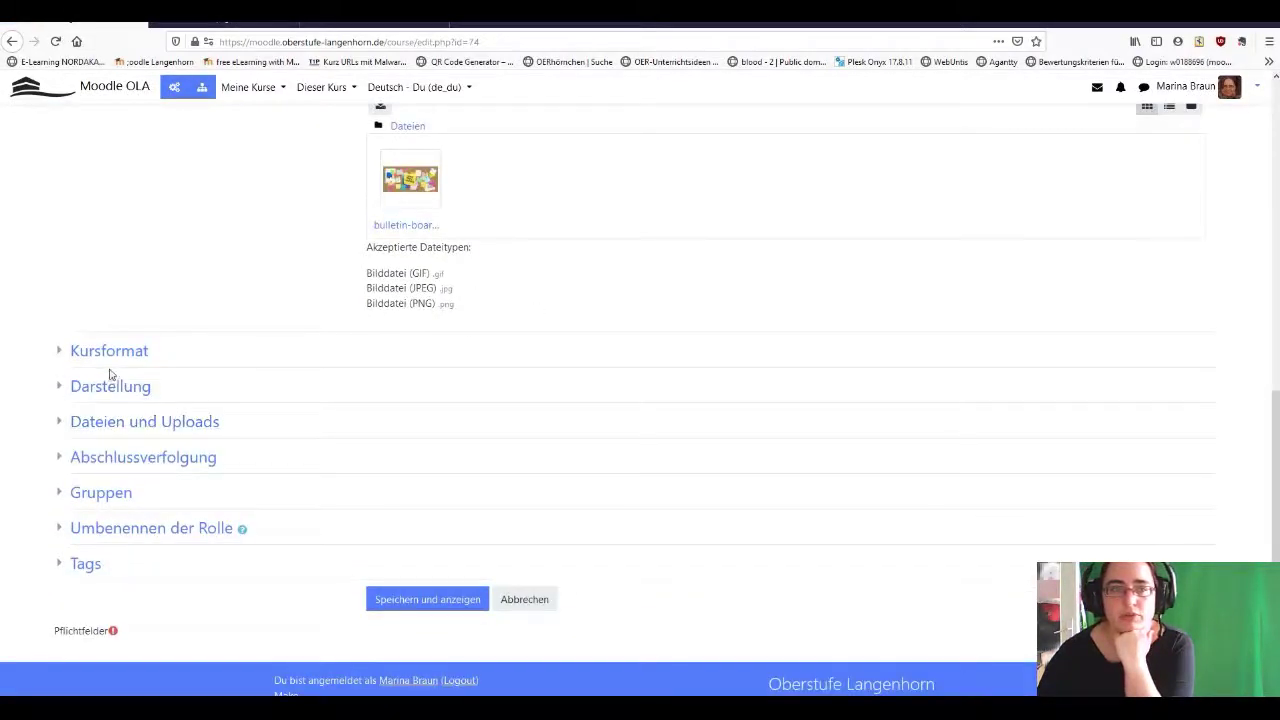
left_click(108, 352)
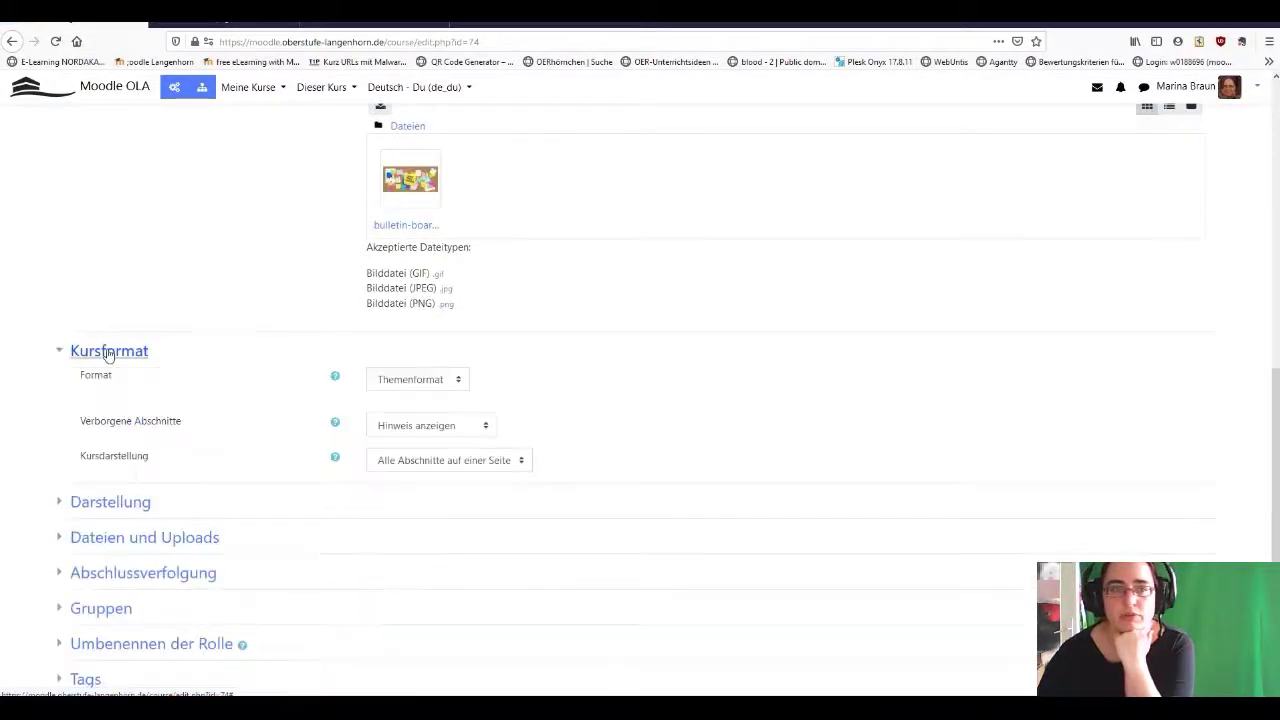
left_click(425, 386)
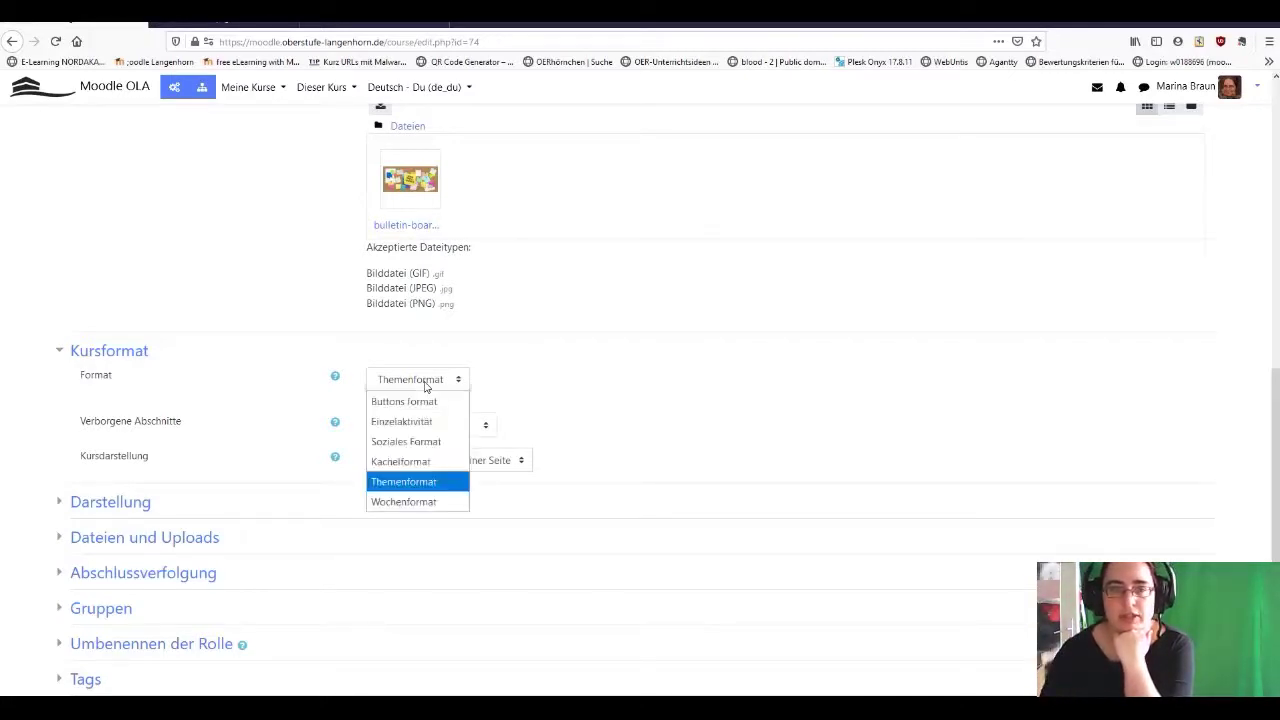
left_click(430, 463)
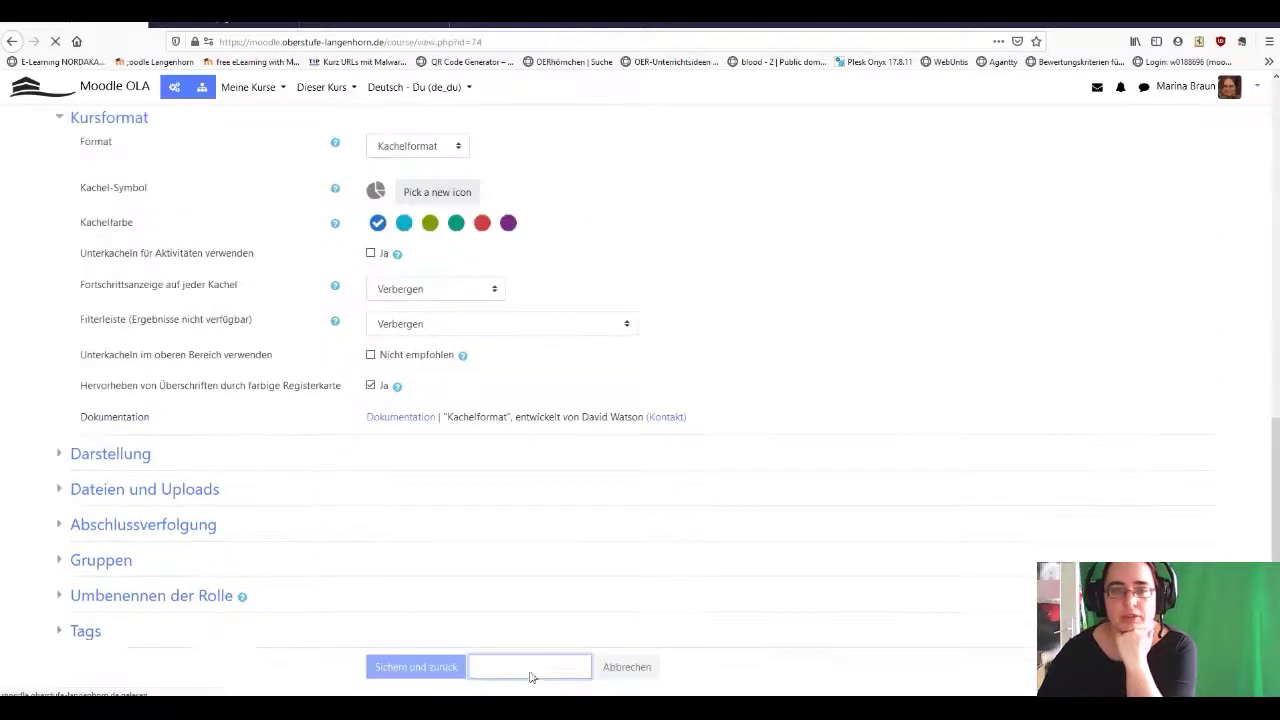
left_click(528, 672)
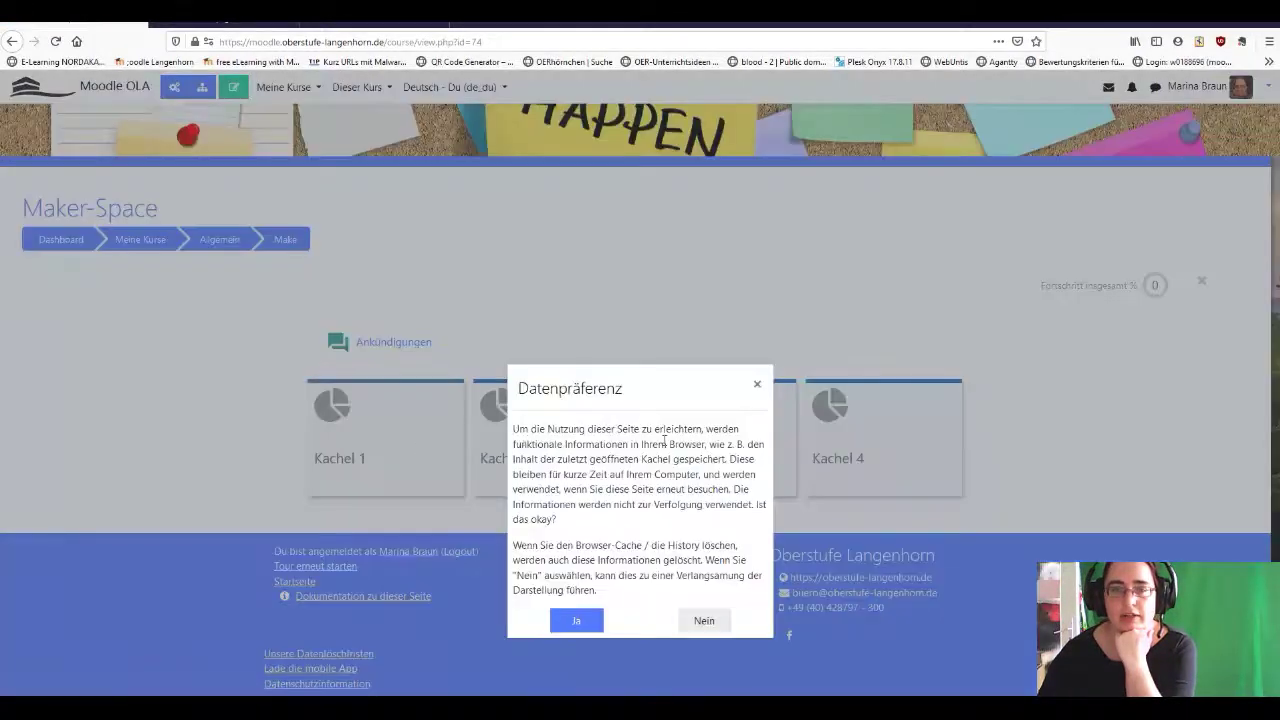
left_click(760, 380)
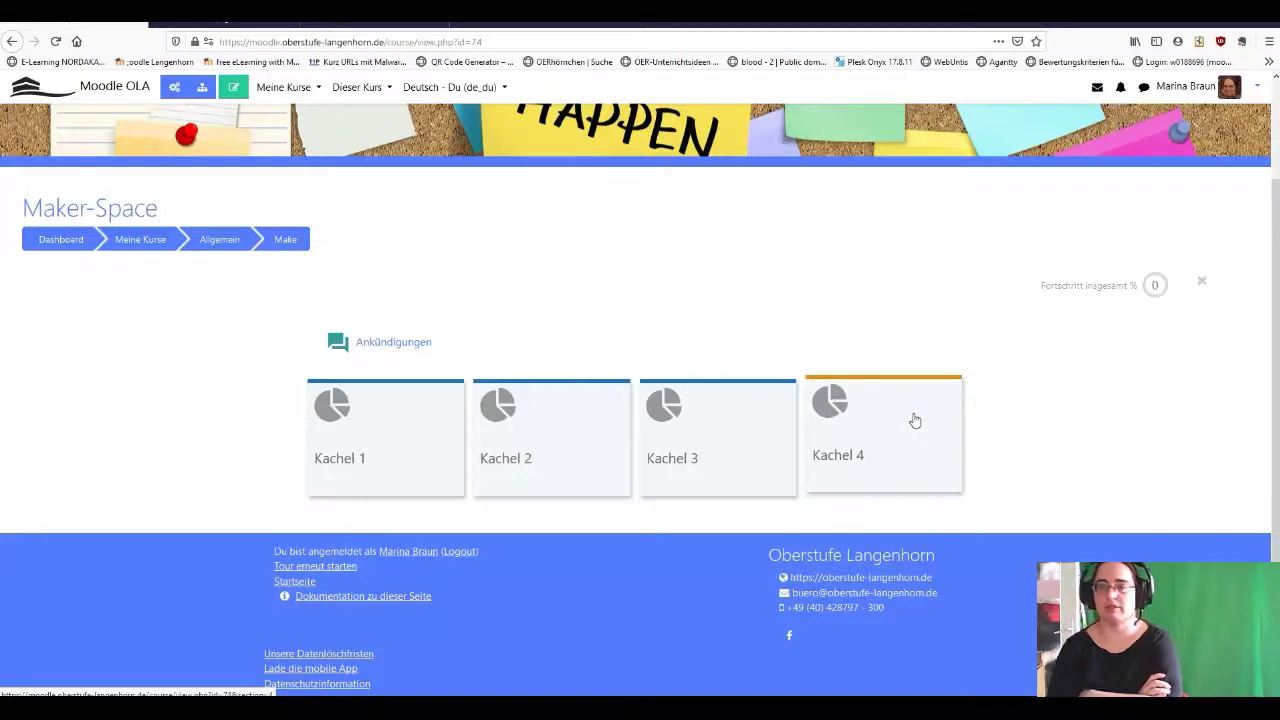
Turn on editing for the Maker-Space course and look through its tiles.
scroll(914, 420, "up", 2)
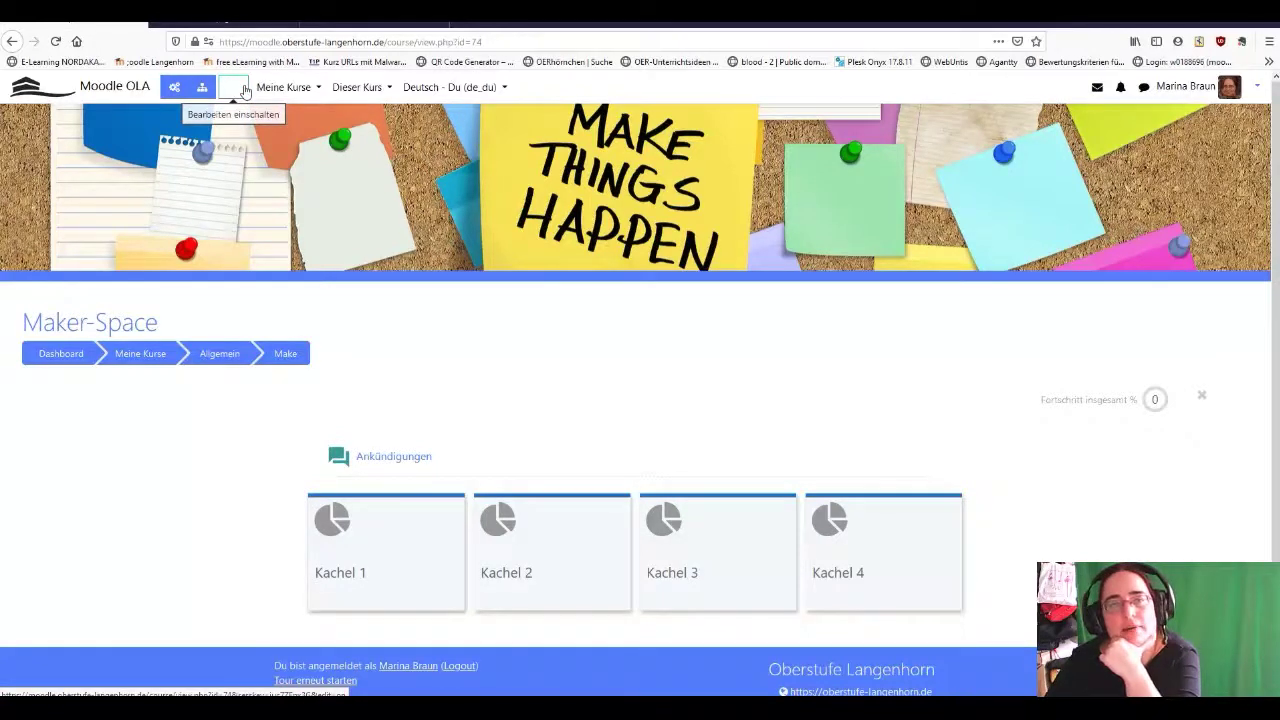
left_click(245, 91)
scroll(250, 100, "down", 5)
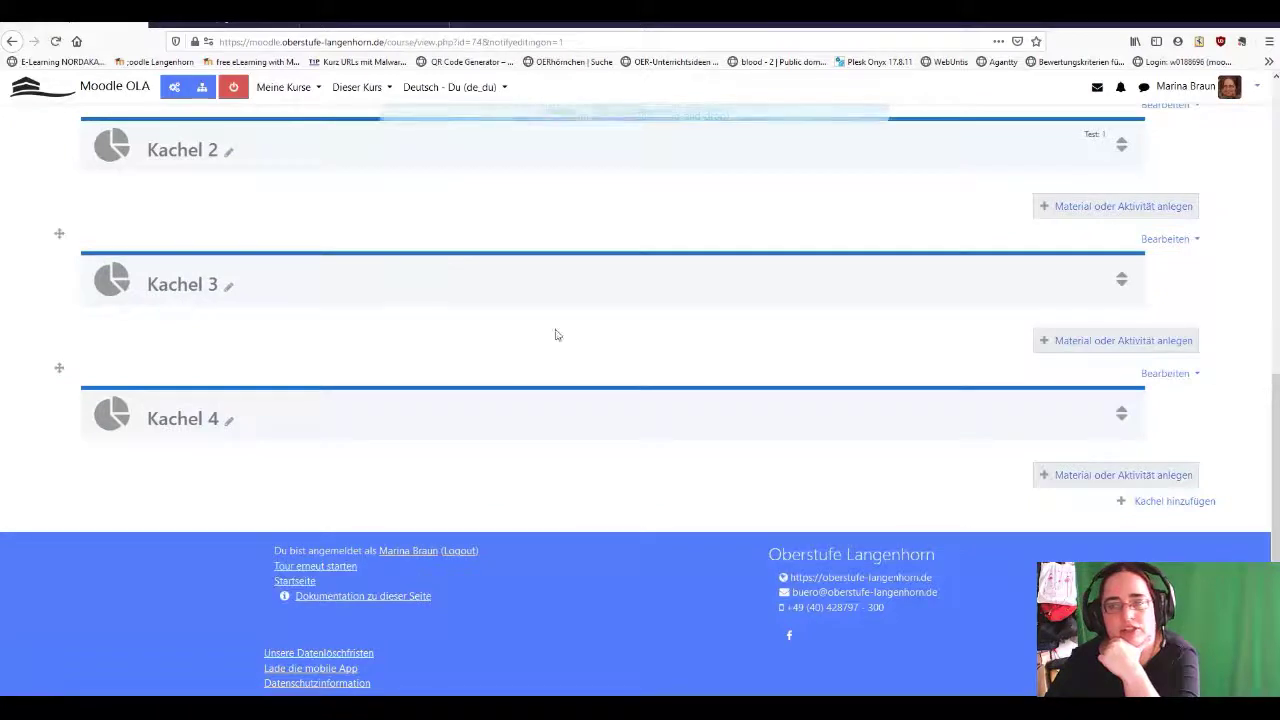
scroll(557, 335, "up", 1)
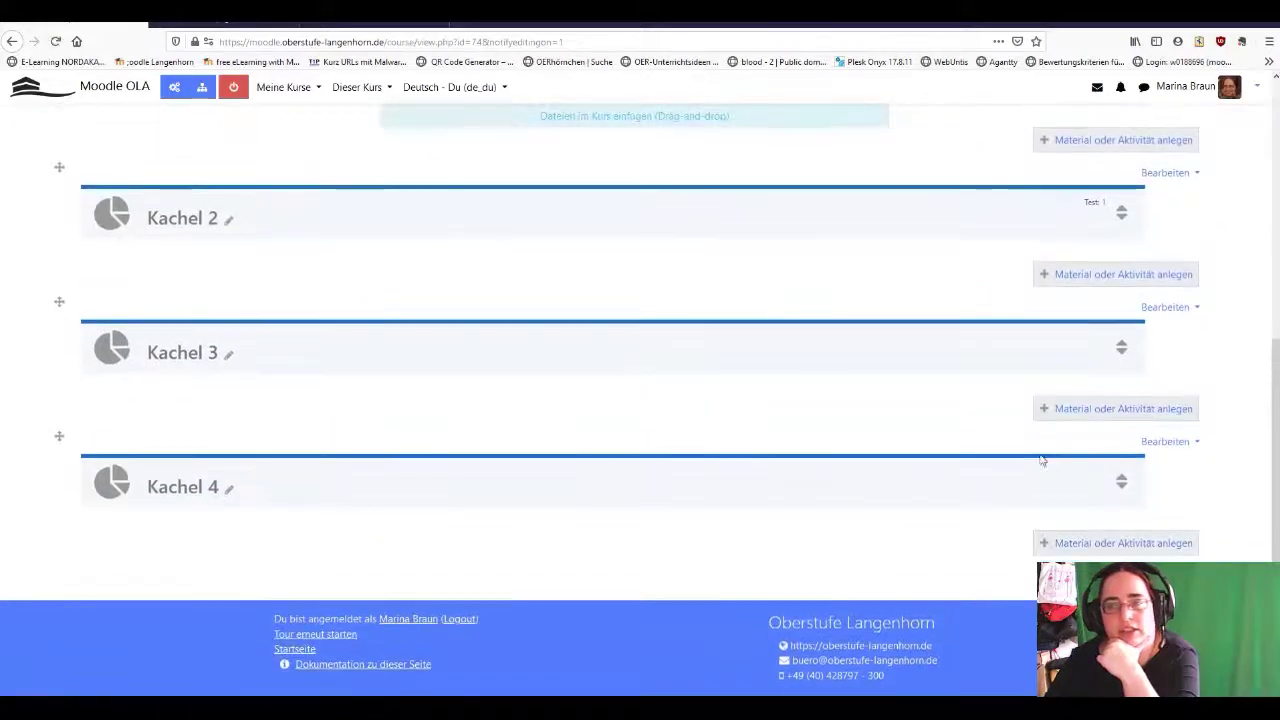
Start adding a material or activity to Kachel 3 and view the descriptions of Aufgabe and Datei.
left_click(1085, 421)
scroll(540, 400, "down", 5)
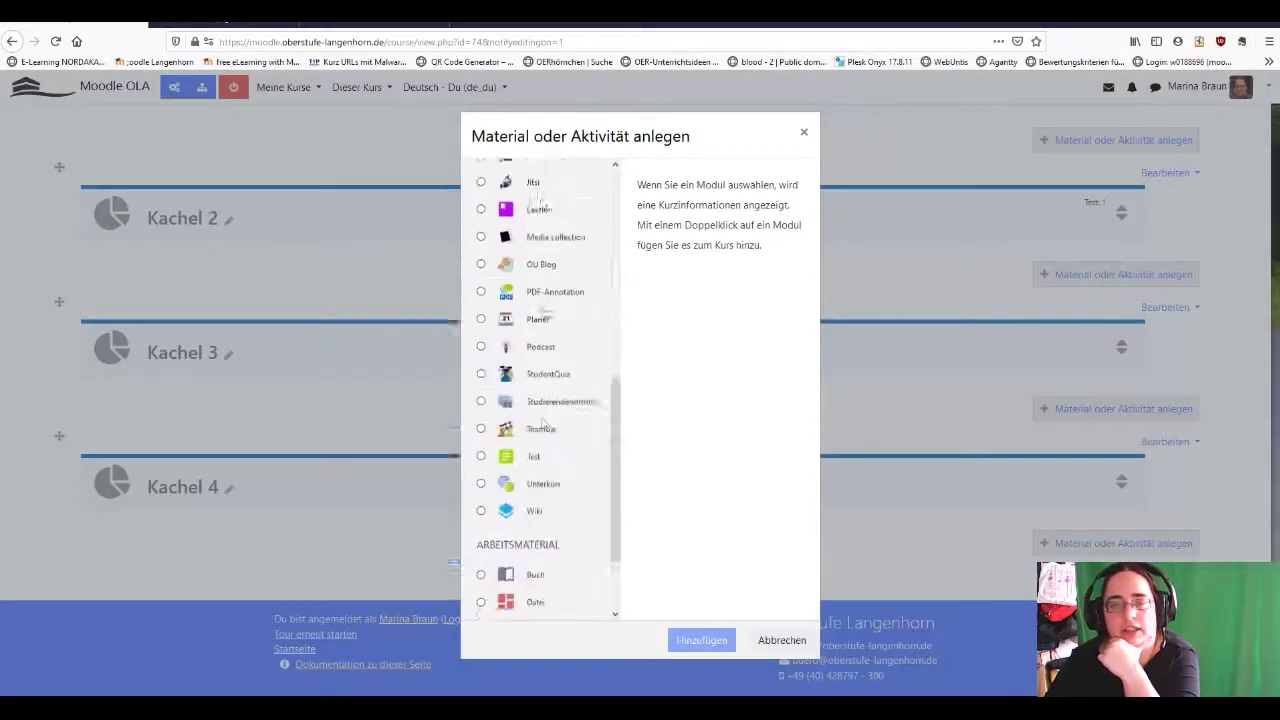
scroll(541, 326, "up", 10)
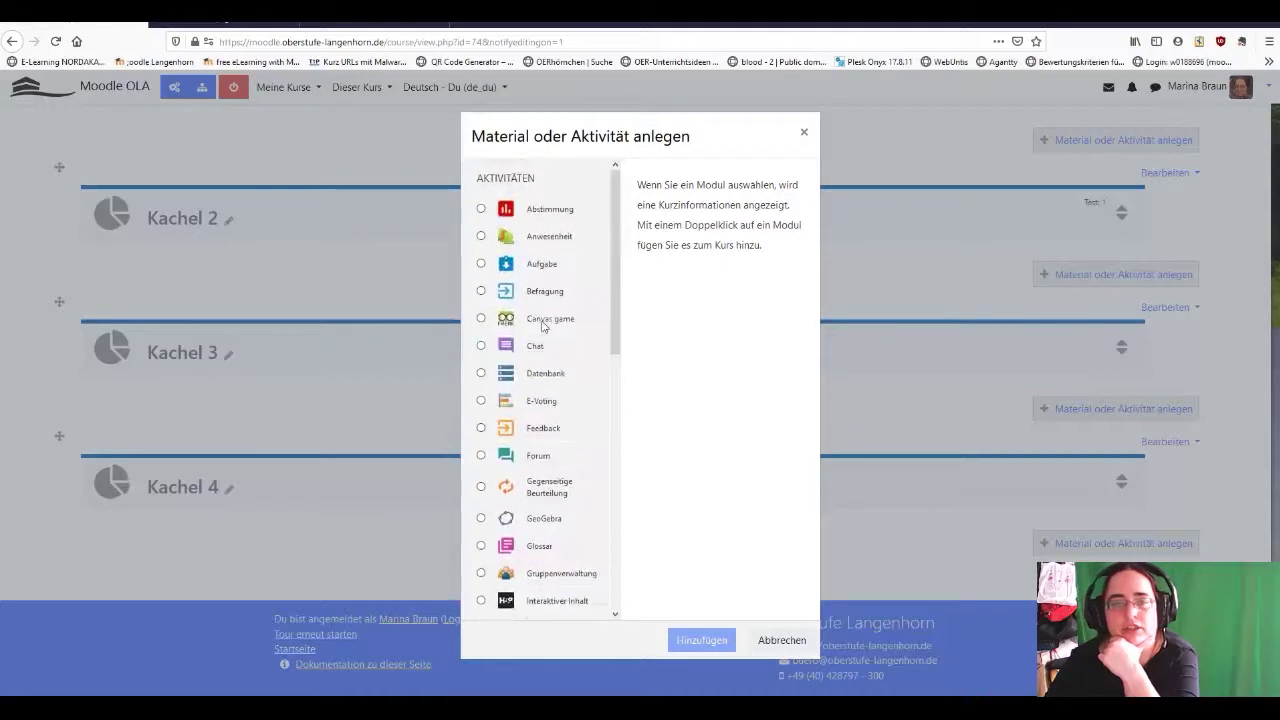
left_click(535, 270)
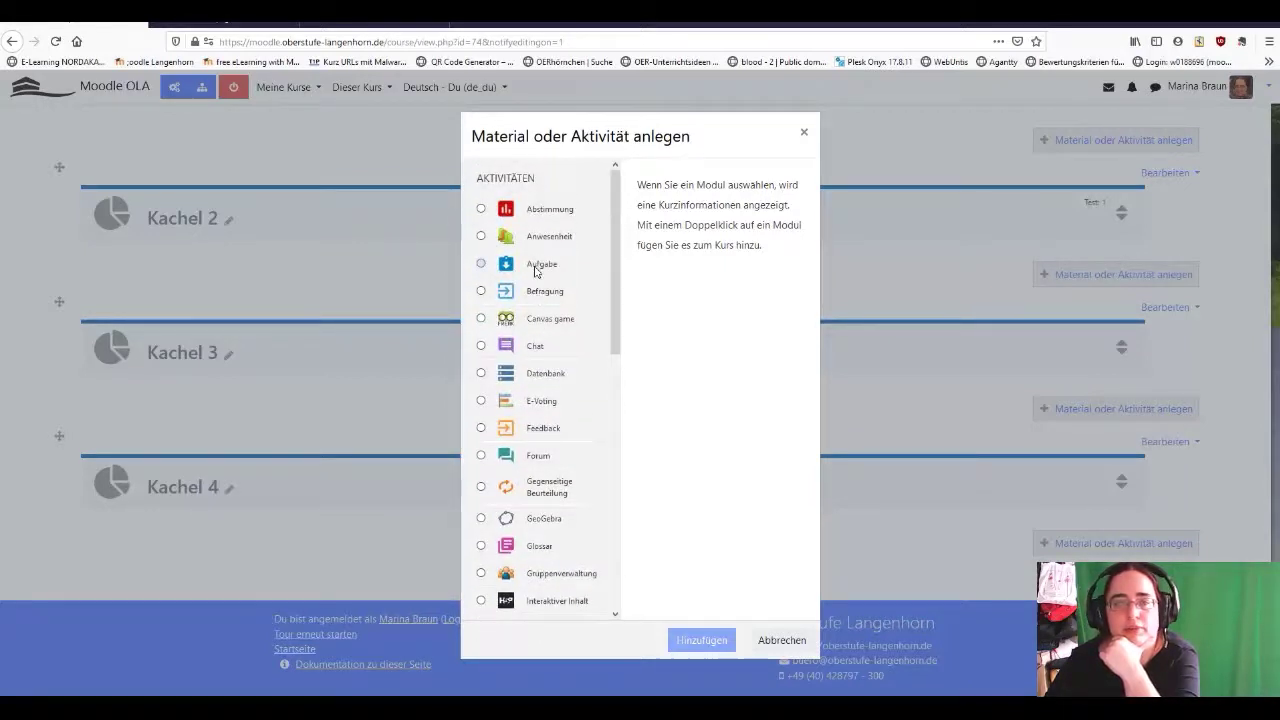
scroll(573, 320, "down", 10)
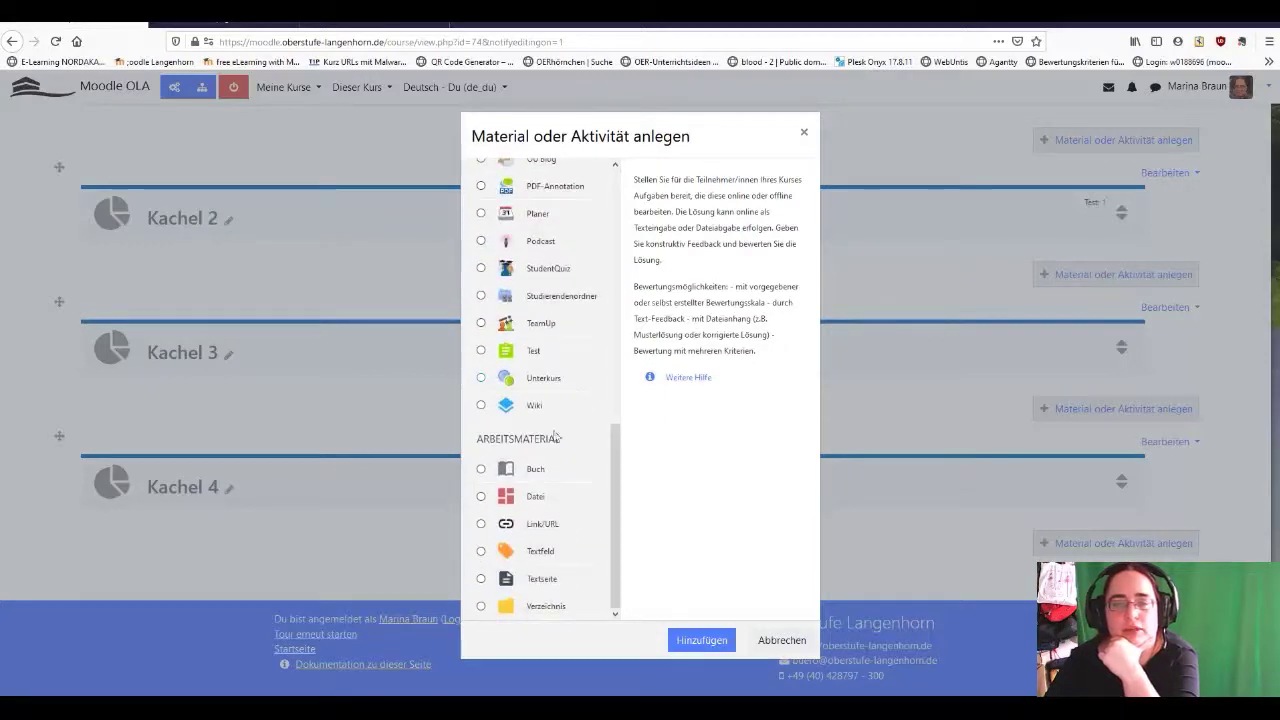
left_click(545, 498)
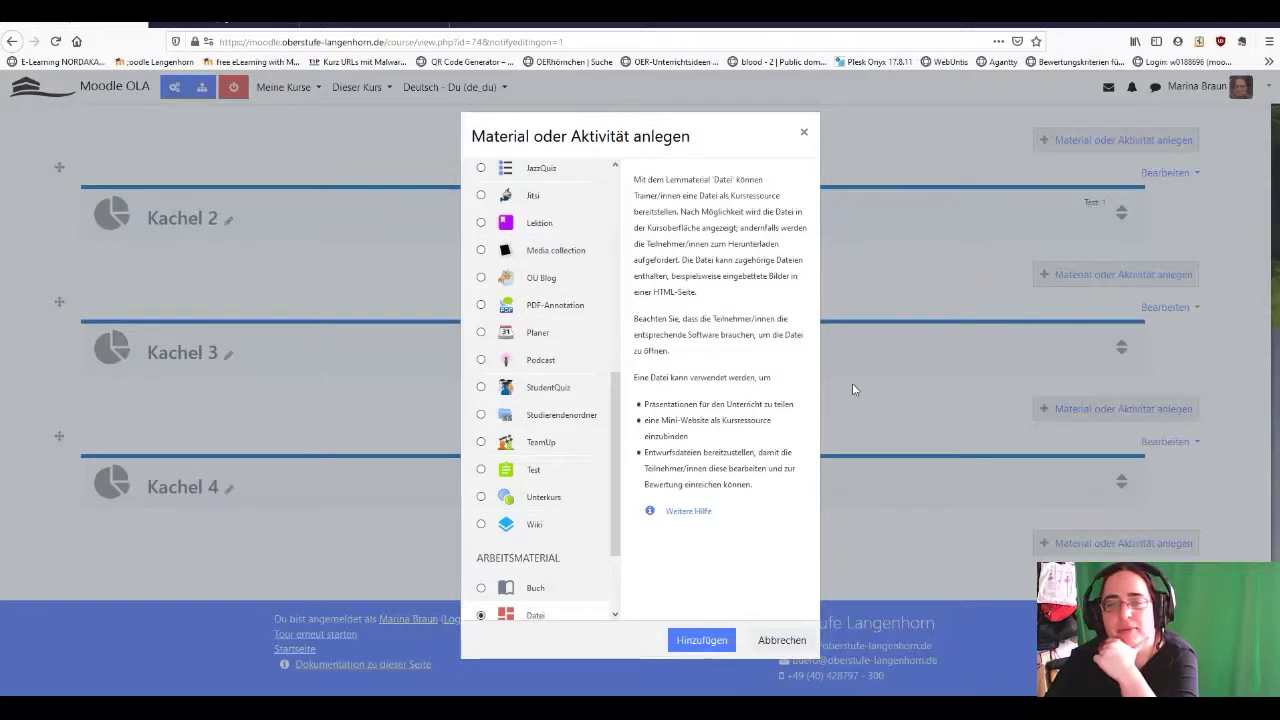
View the descriptions of the activities Interaktiver Inhalt and Test.
scroll(566, 525, "up", 5)
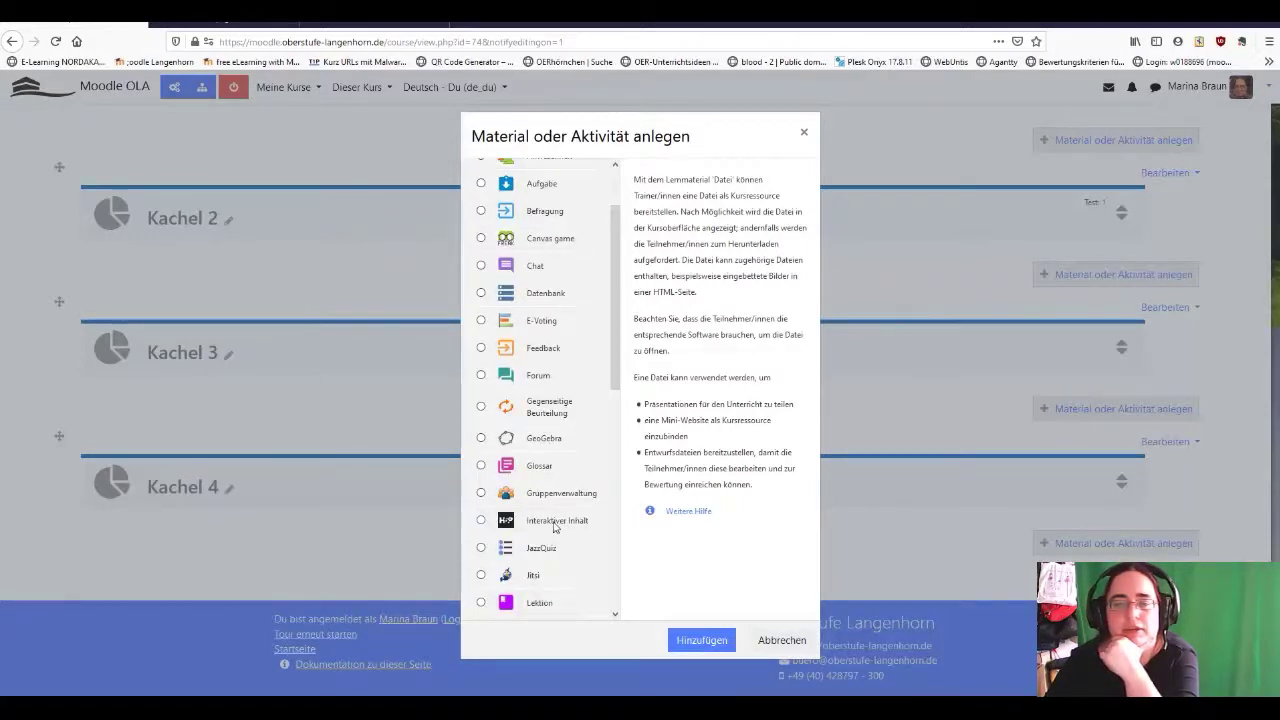
left_click(555, 521)
scroll(604, 444, "down", 4)
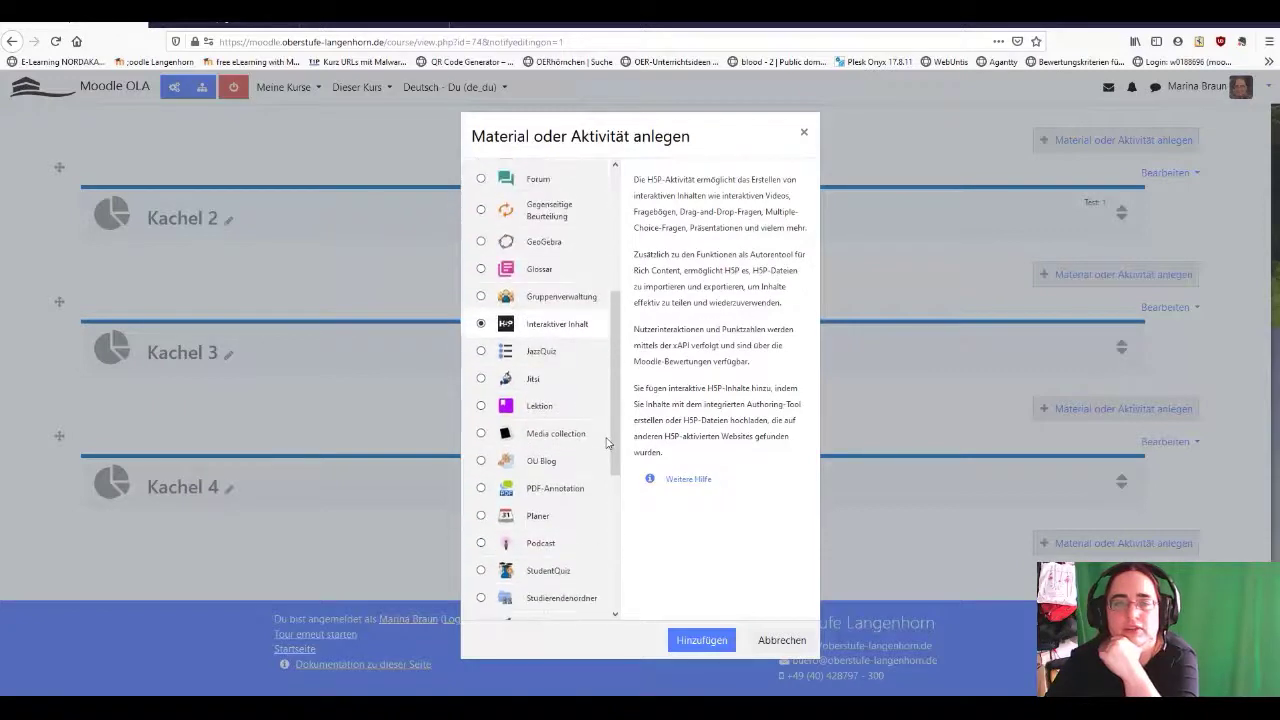
scroll(606, 443, "down", 3)
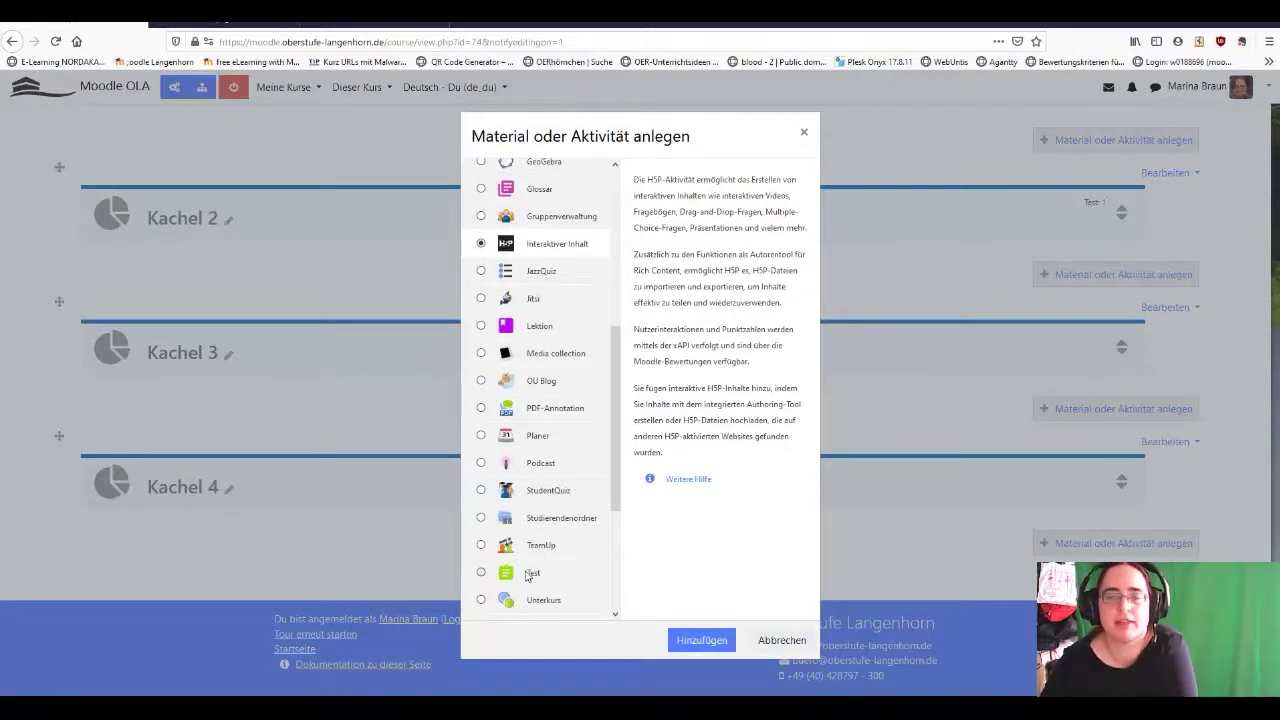
left_click(530, 574)
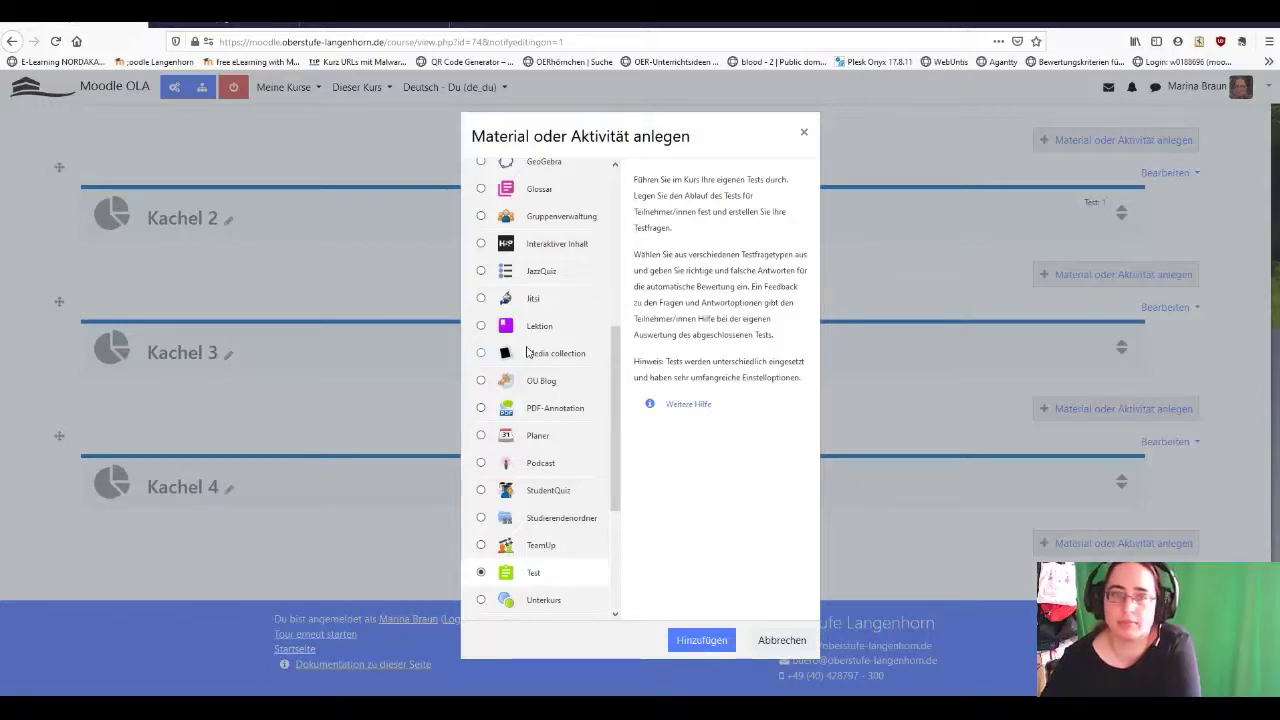
Select Aufgabe to read its description and look through the remaining activity types.
scroll(530, 350, "up", 3)
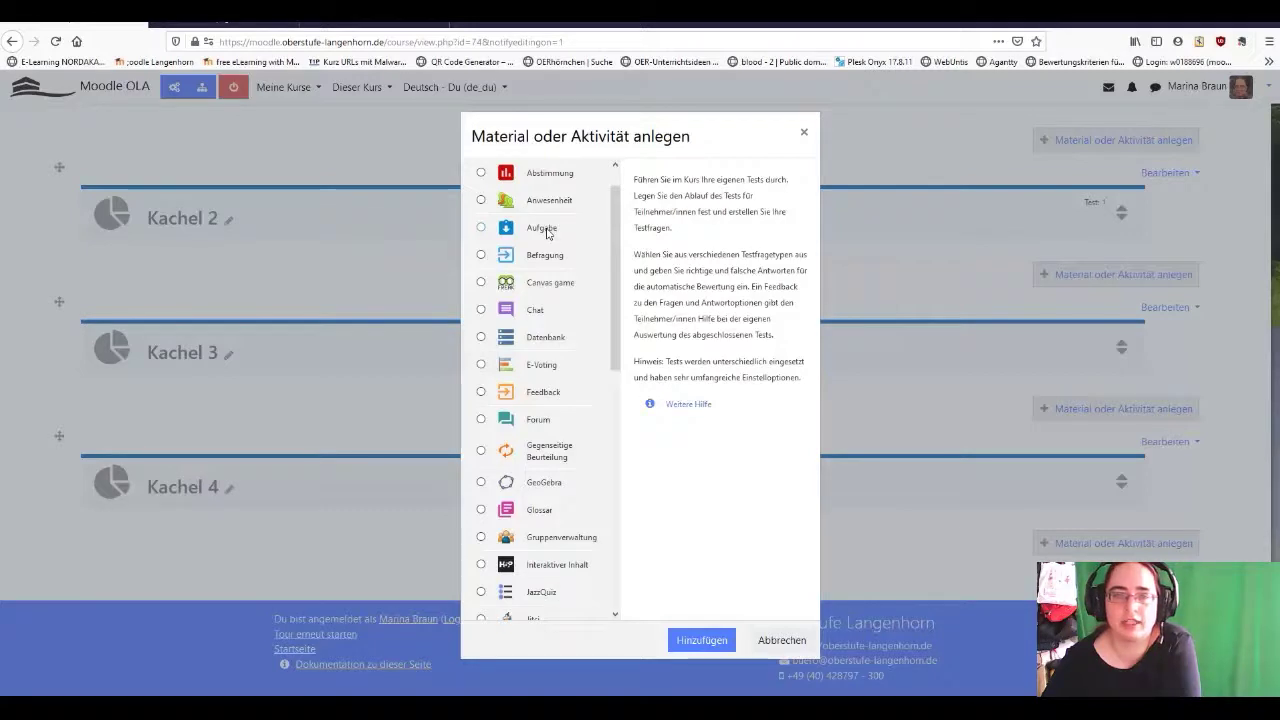
left_click(547, 230)
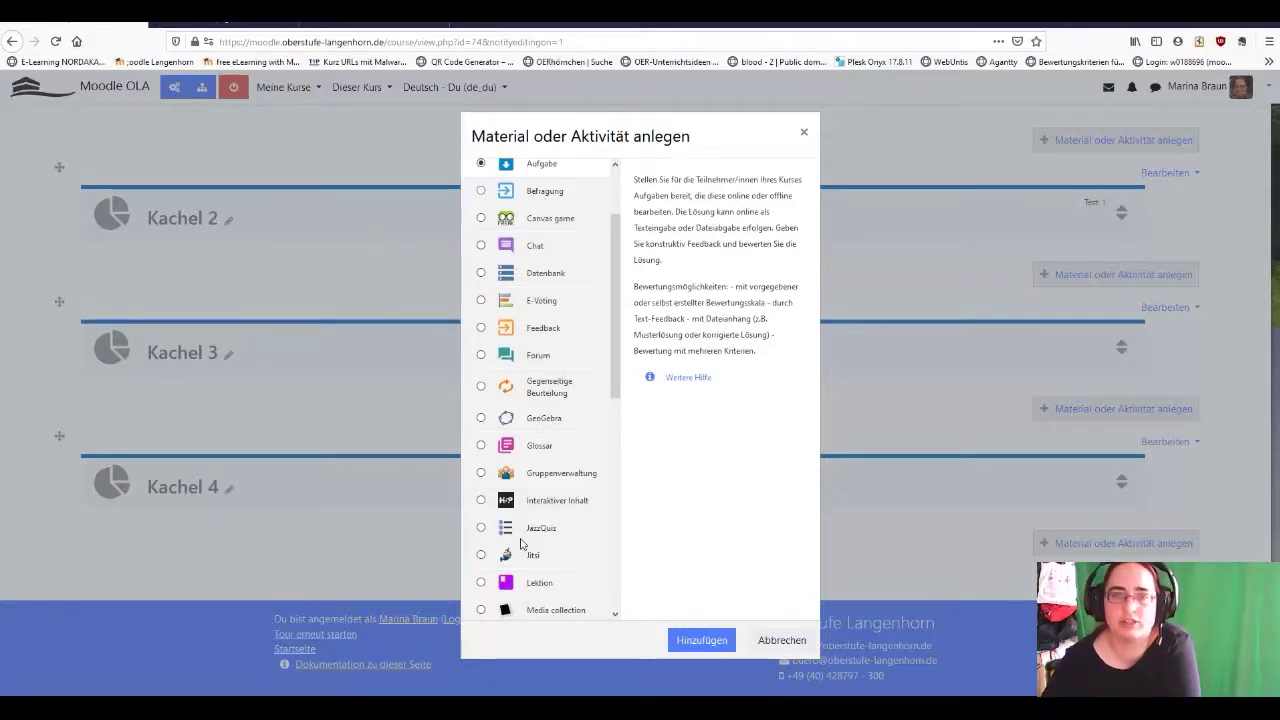
scroll(540, 430, "up", 2)
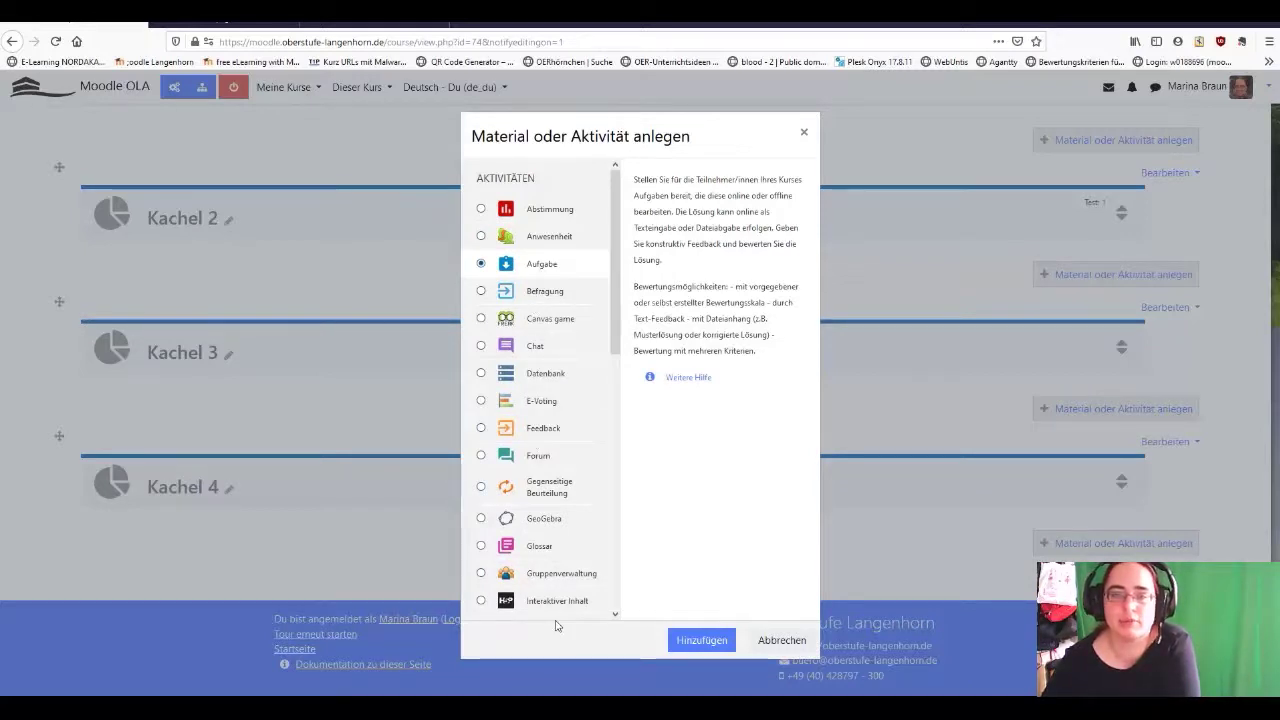
scroll(557, 578, "down", 5)
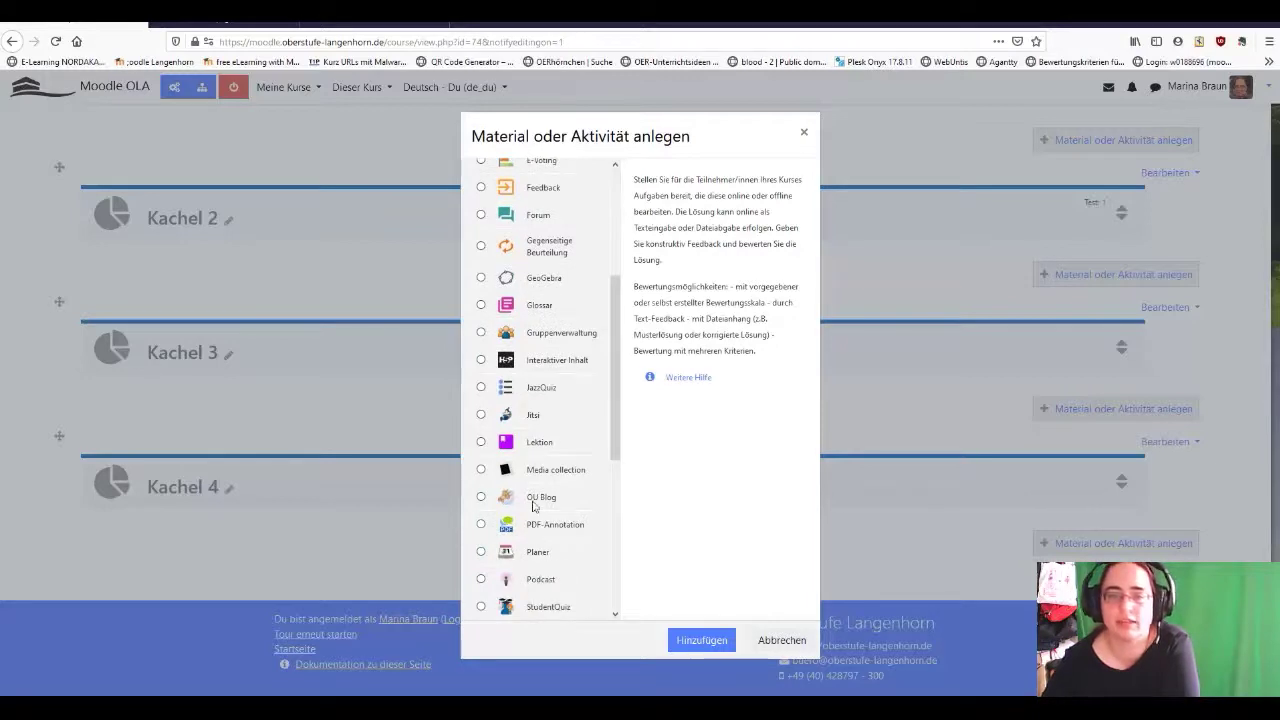
scroll(533, 505, "up", 3)
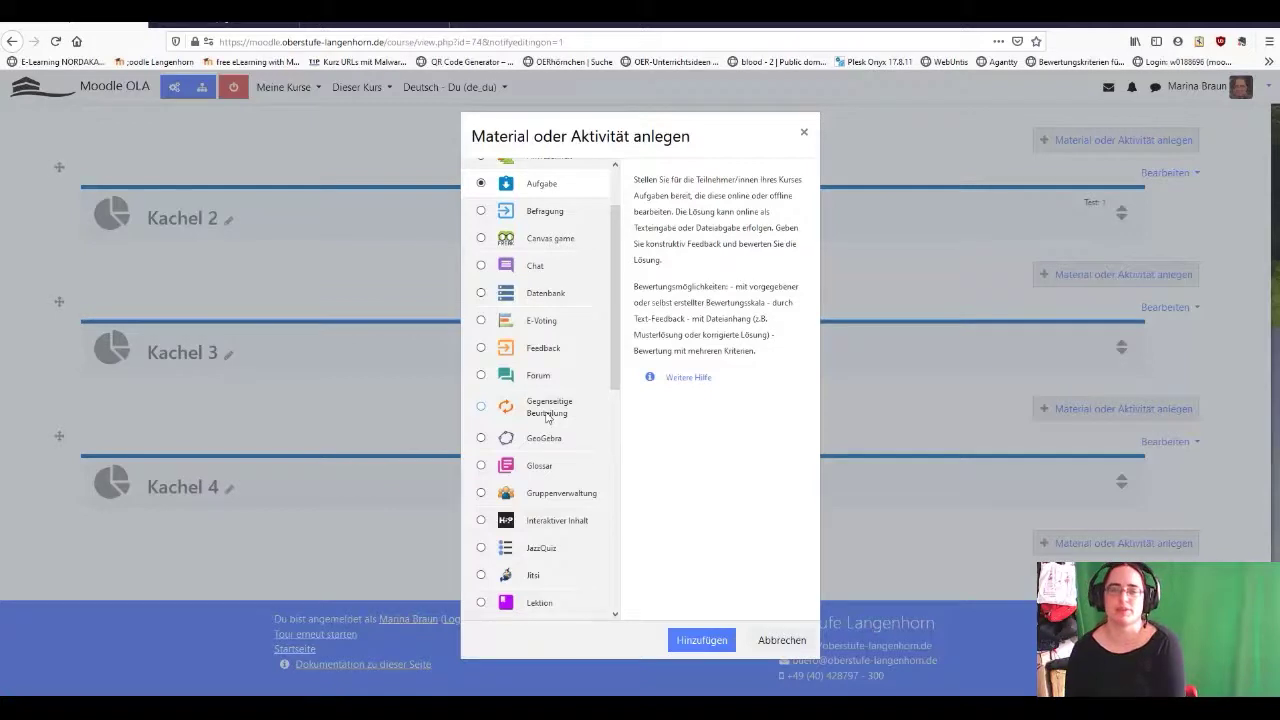
scroll(552, 440, "down", 3)
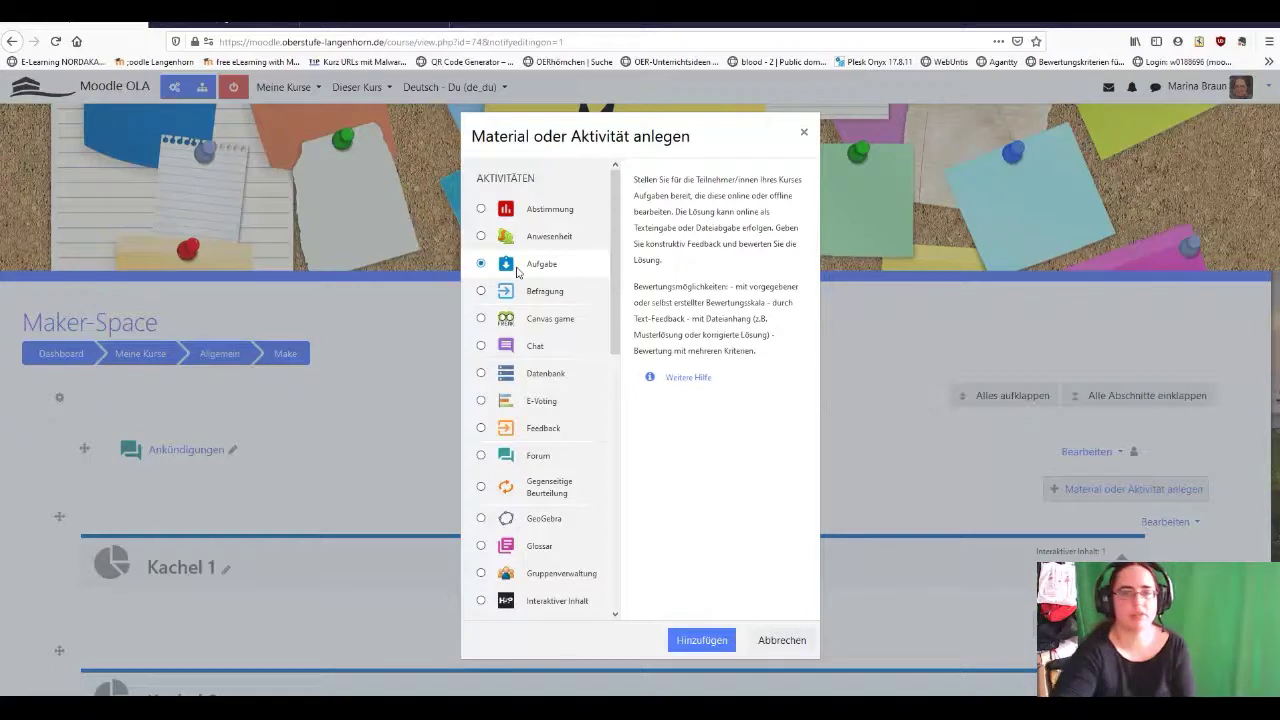
Add a new Aufgabe activity to Kachel 1 so that its settings form opens.
left_click(730, 641)
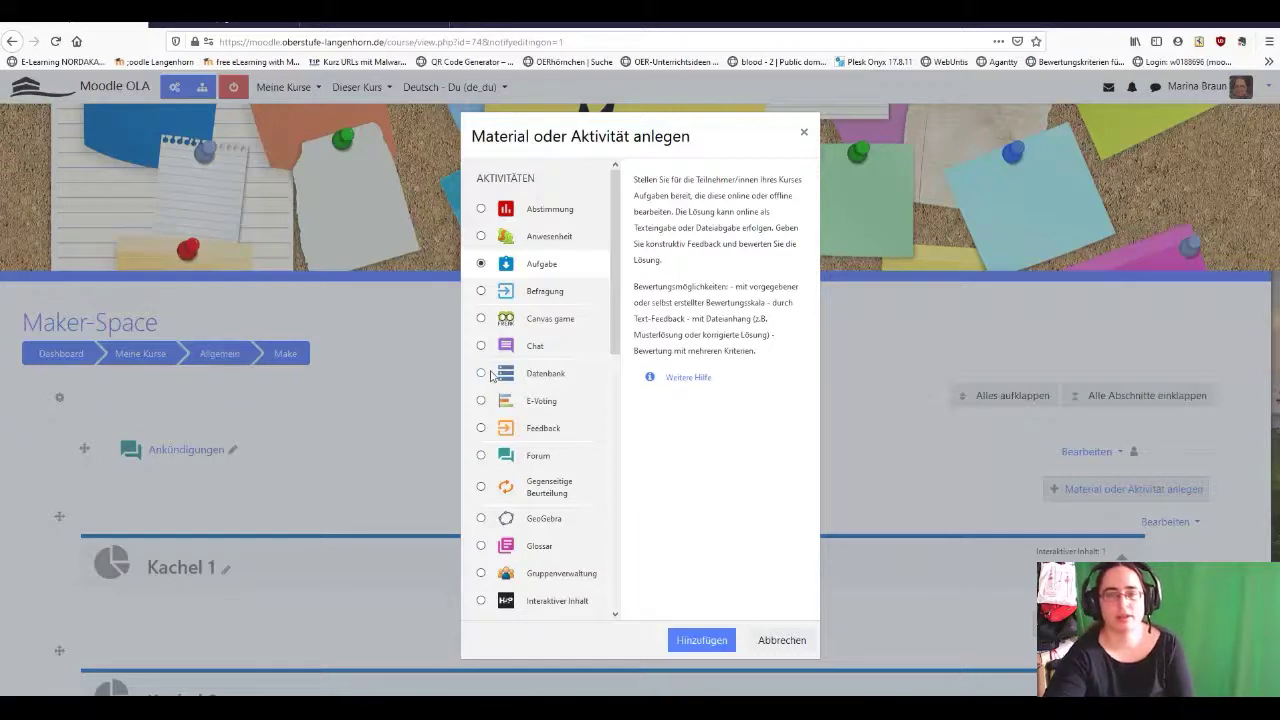
scroll(512, 404, "down", 4)
scroll(525, 416, "down", 3)
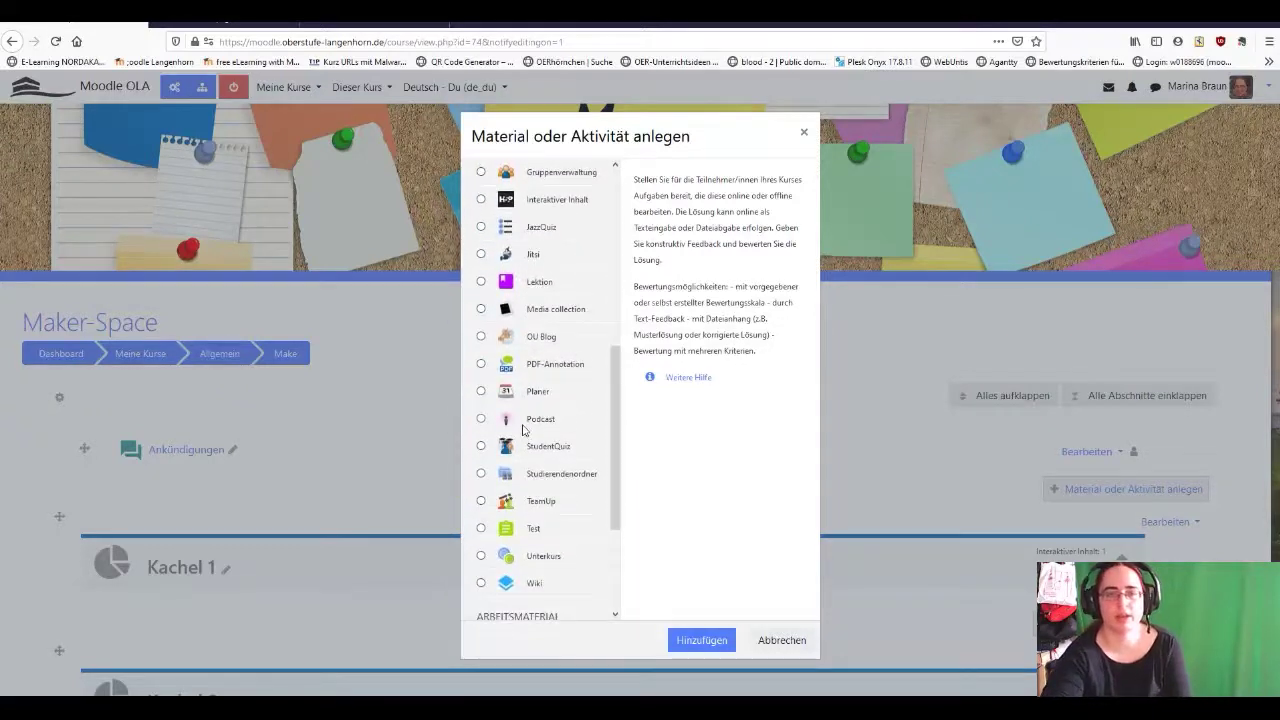
left_click(539, 480)
left_click(690, 640)
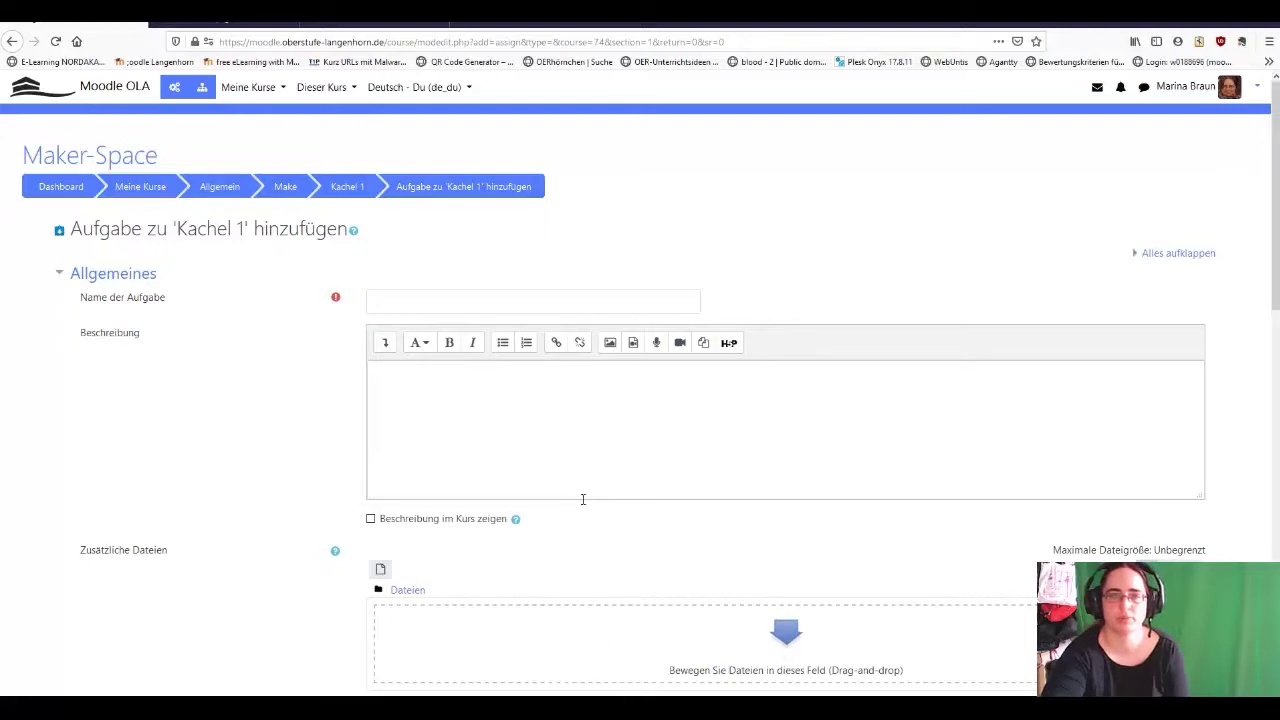
Examine the new assignment's settings, from name, description and additional files to Verfügbarkeit dates and Abgabetypen.
scroll(580, 497, "down", 6)
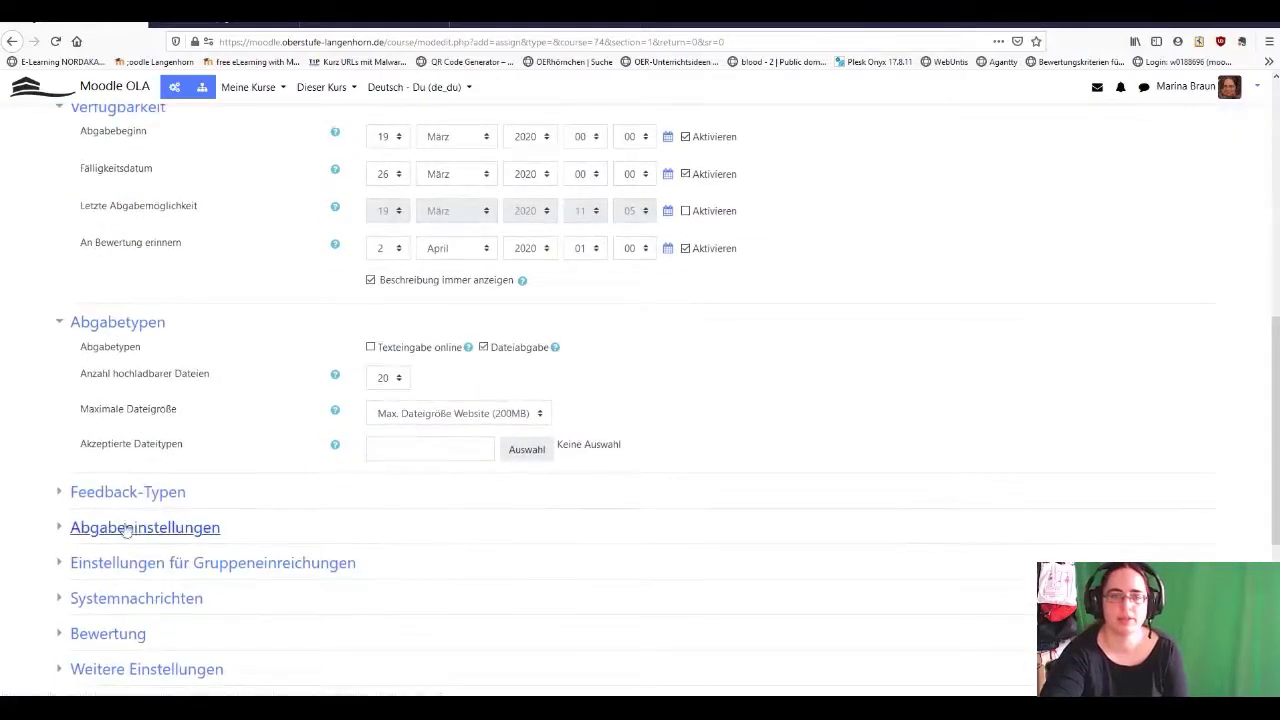
scroll(125, 532, "up", 8)
left_click(527, 301)
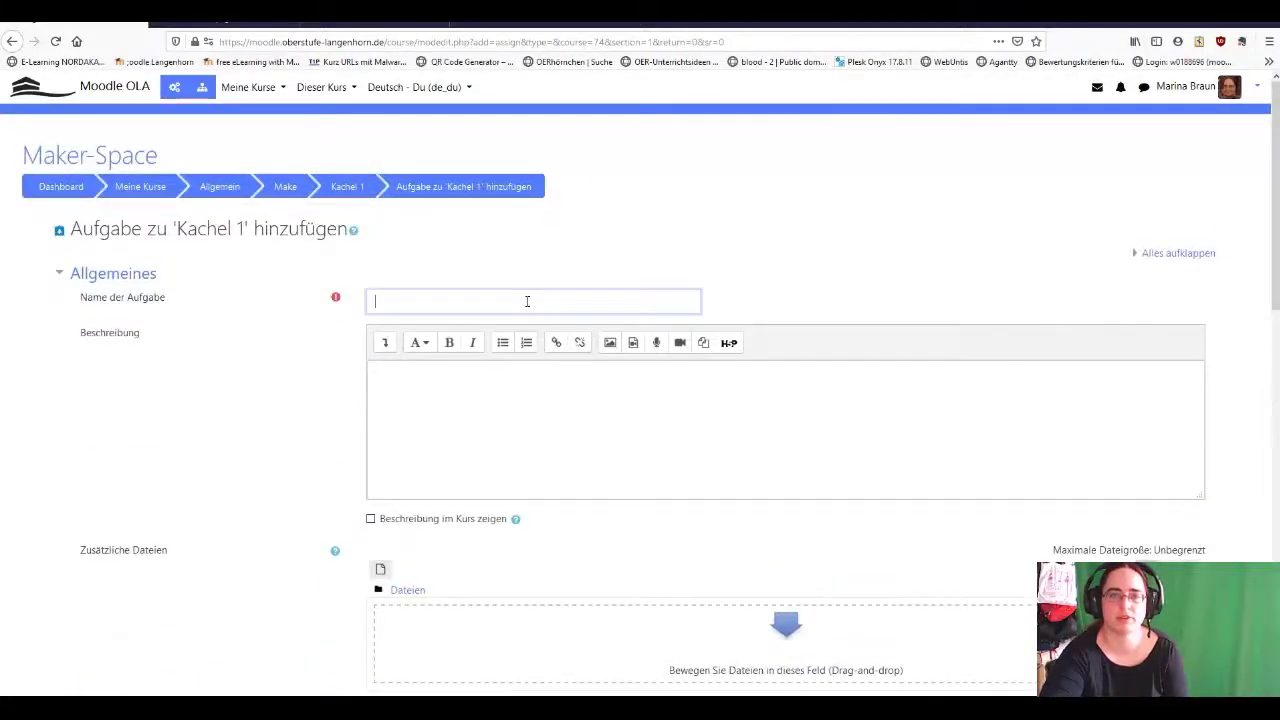
left_click(408, 400)
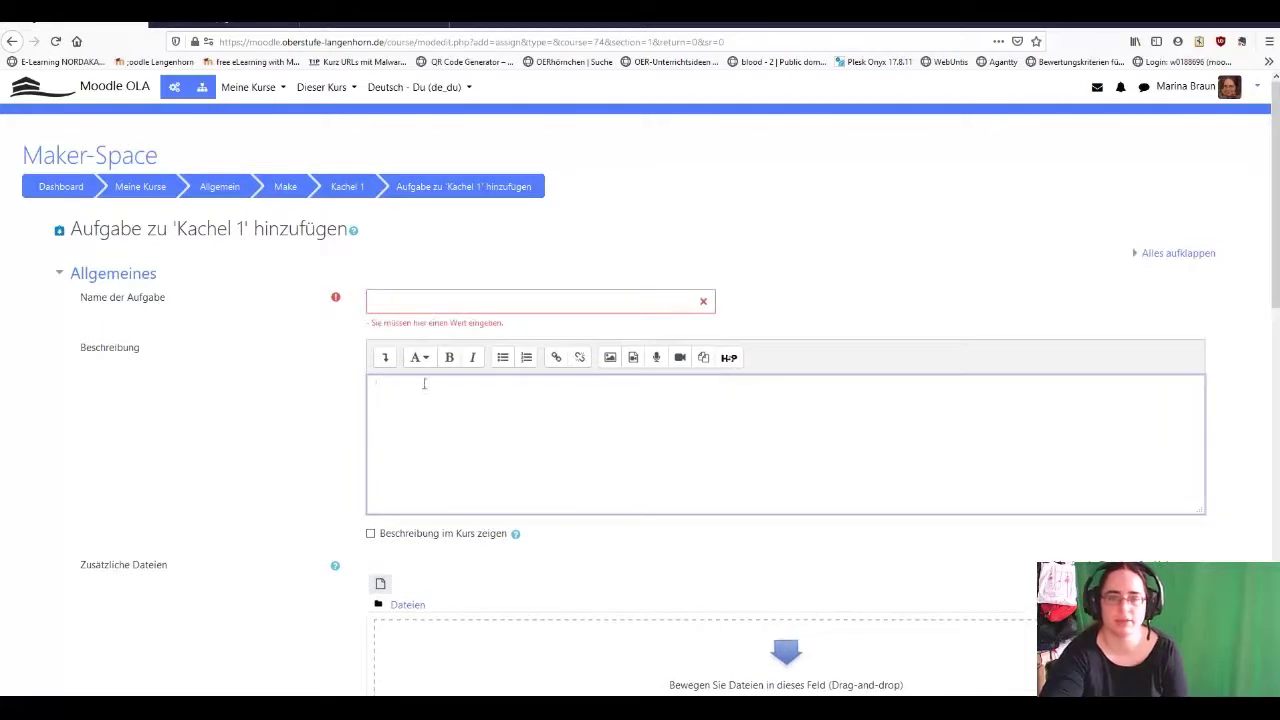
scroll(470, 350, "down", 3)
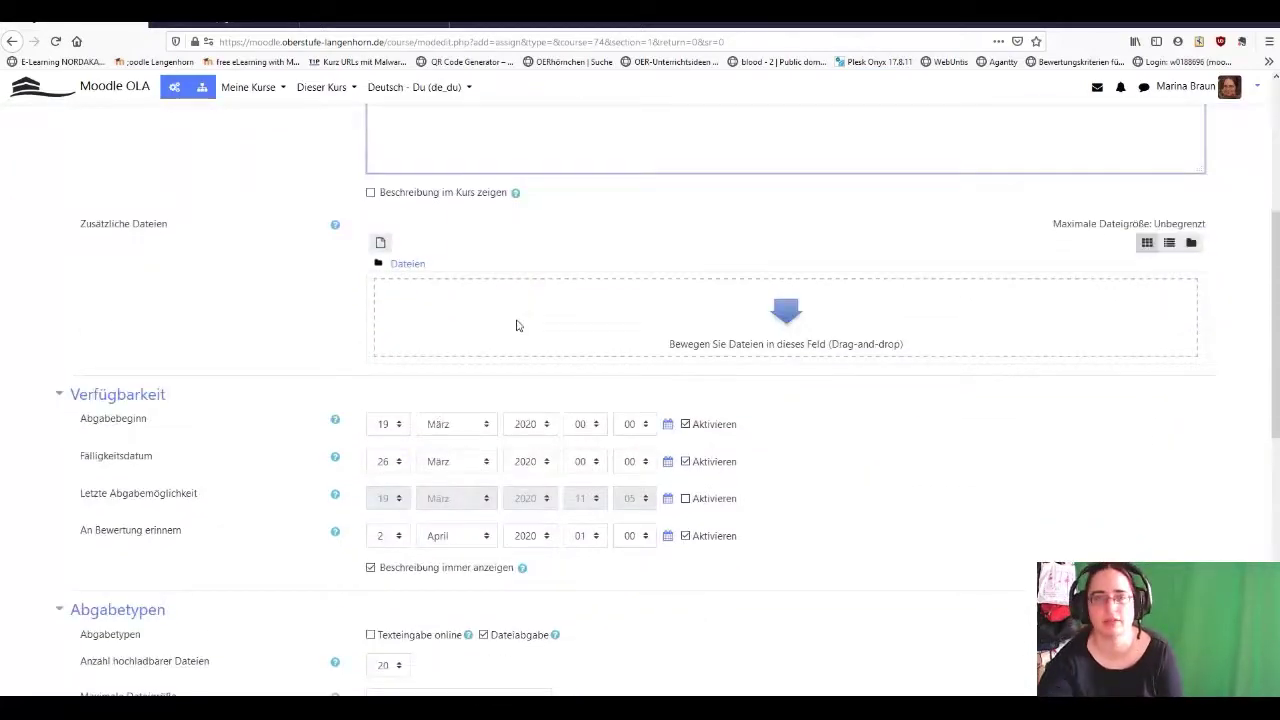
scroll(506, 322, "up", 3)
scroll(508, 320, "down", 3)
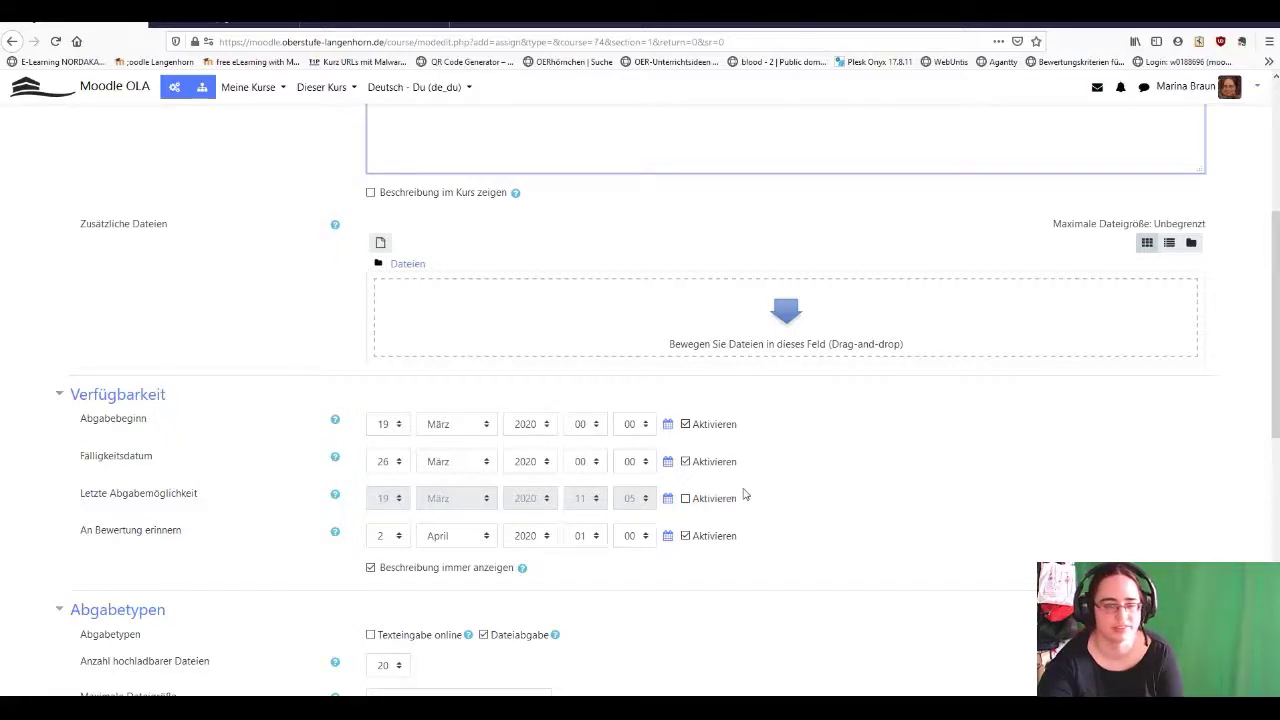
Deactivate the An Bewertung erinnern date in the assignment's Verfügbarkeit settings.
scroll(743, 491, "down", 5)
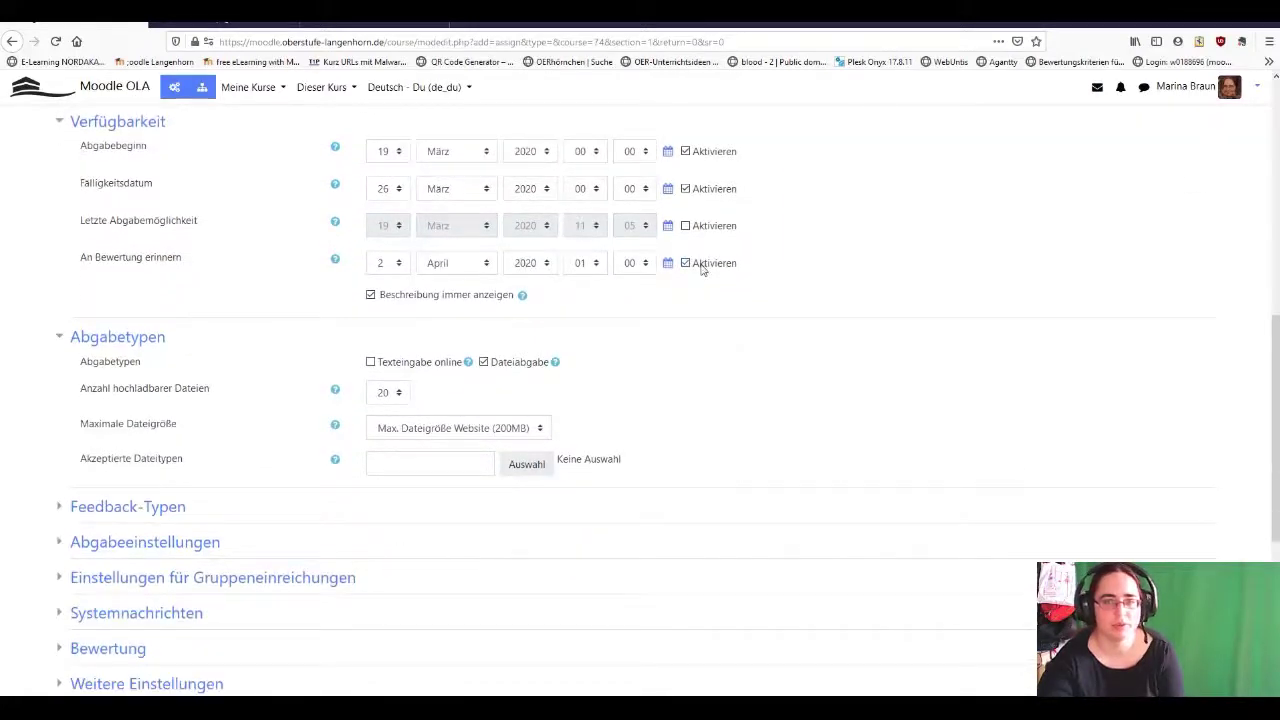
left_click(708, 265)
scroll(470, 406, "down", 1)
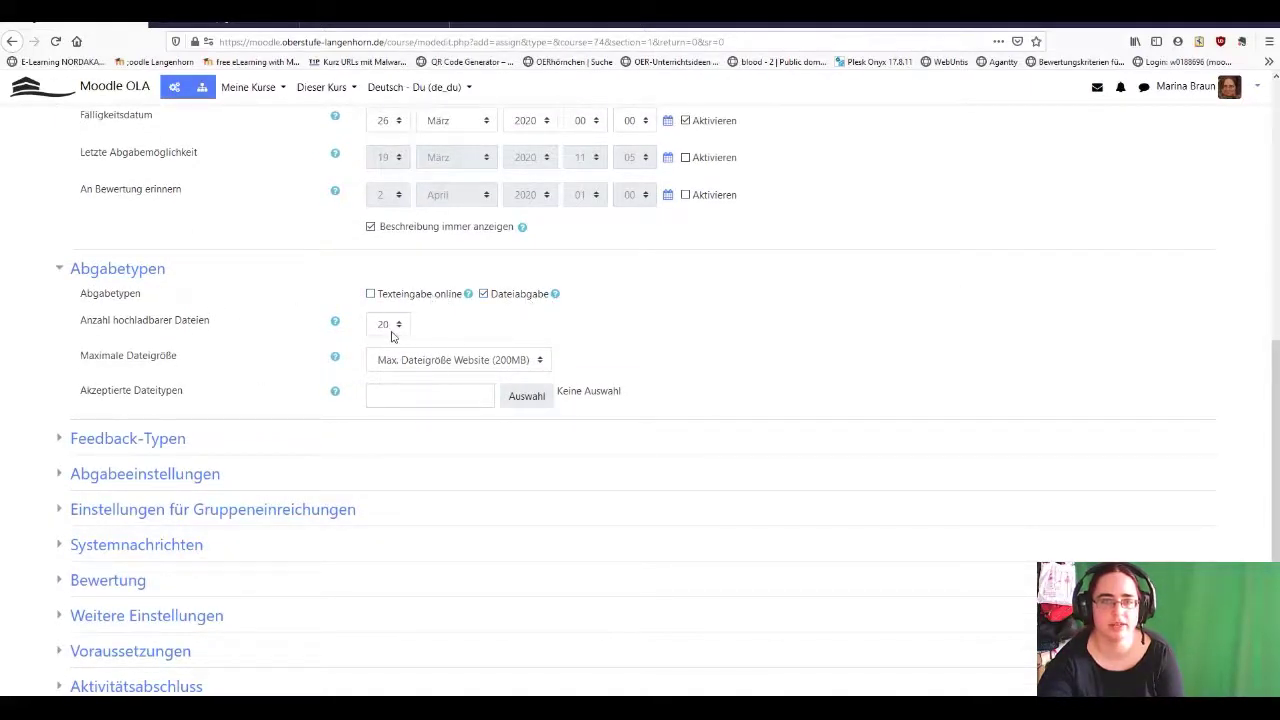
Examine the accepted file types setting and the expanded Feedback-Typen section, including the Musterlösung options.
left_click(422, 396)
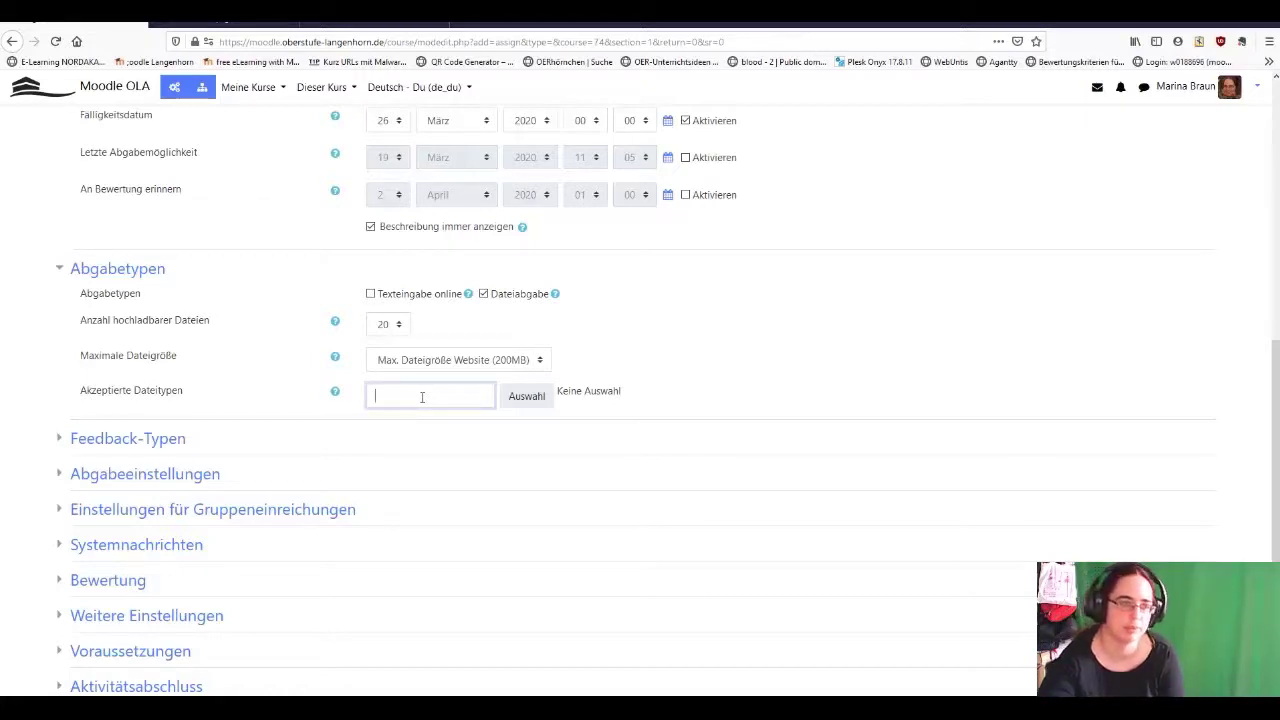
left_click(165, 442)
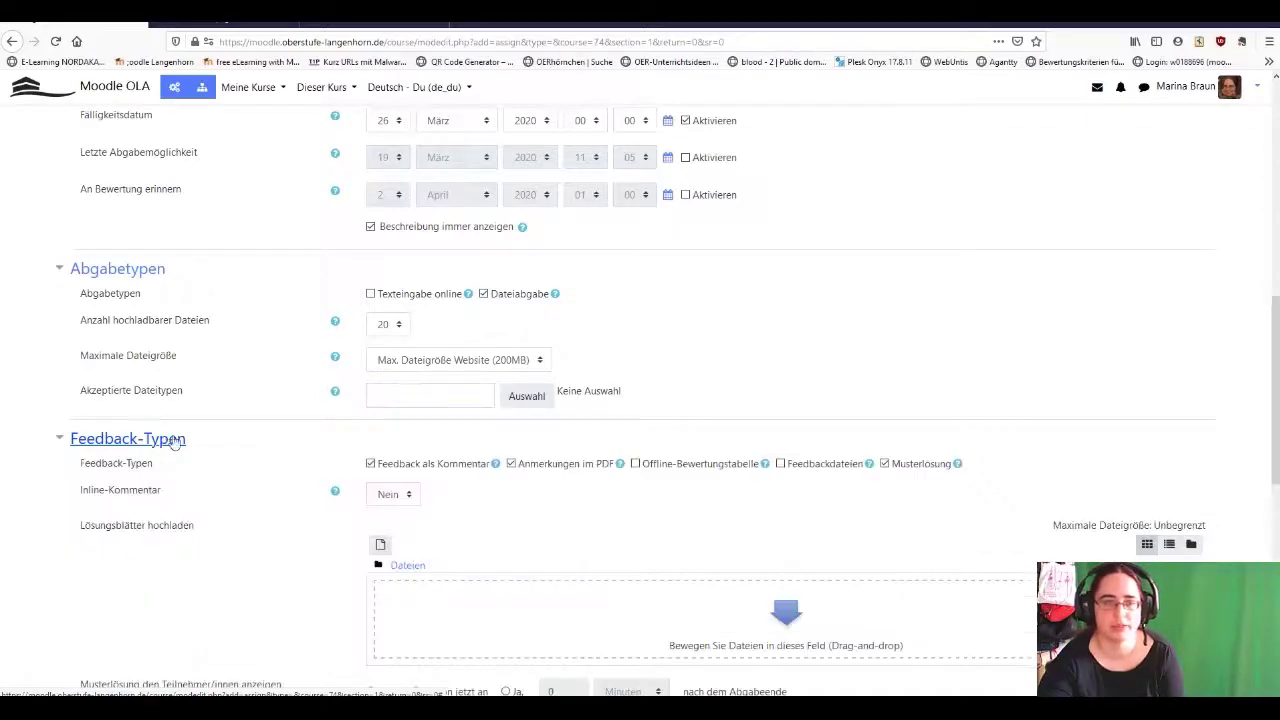
scroll(287, 430, "down", 2)
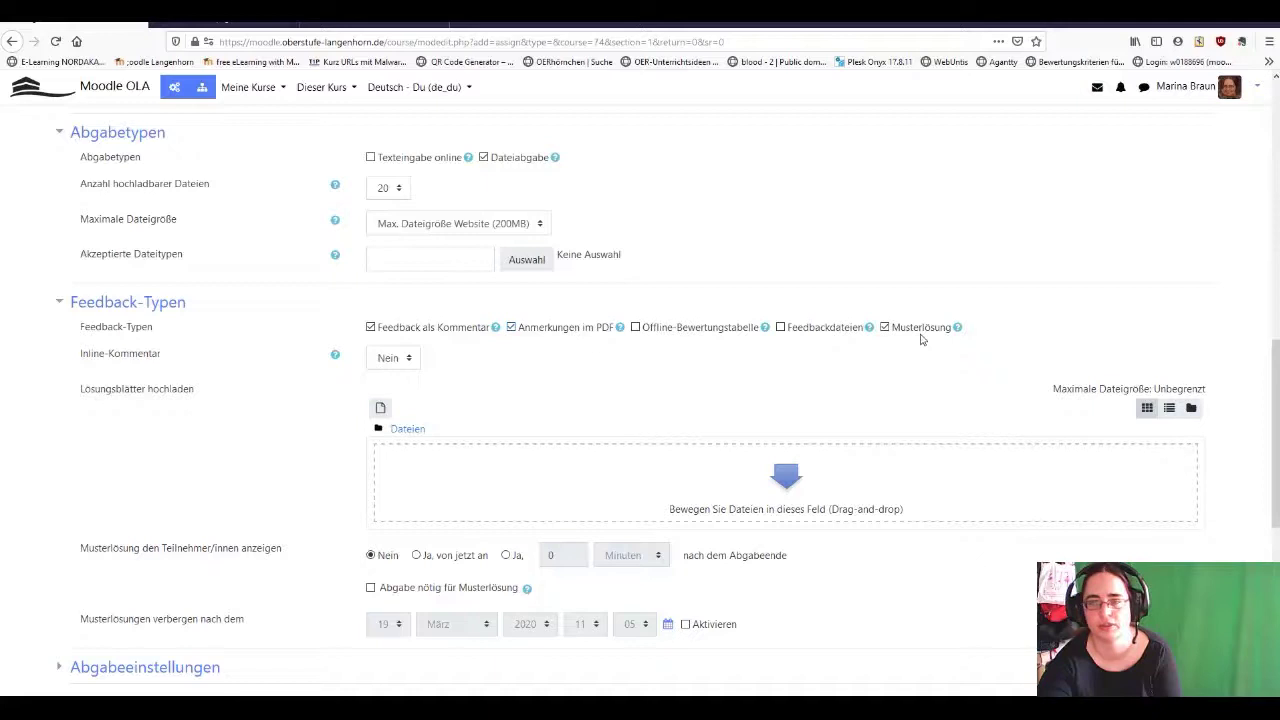
scroll(914, 334, "down", 1)
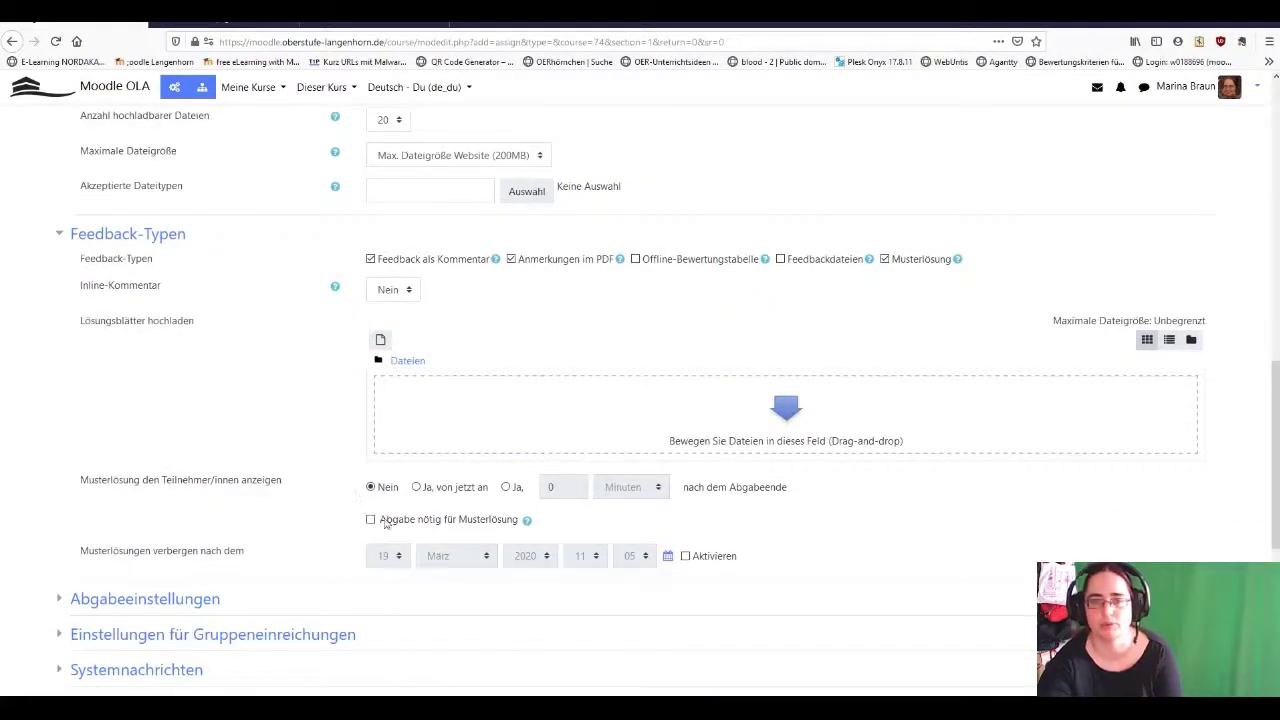
scroll(243, 545, "down", 2)
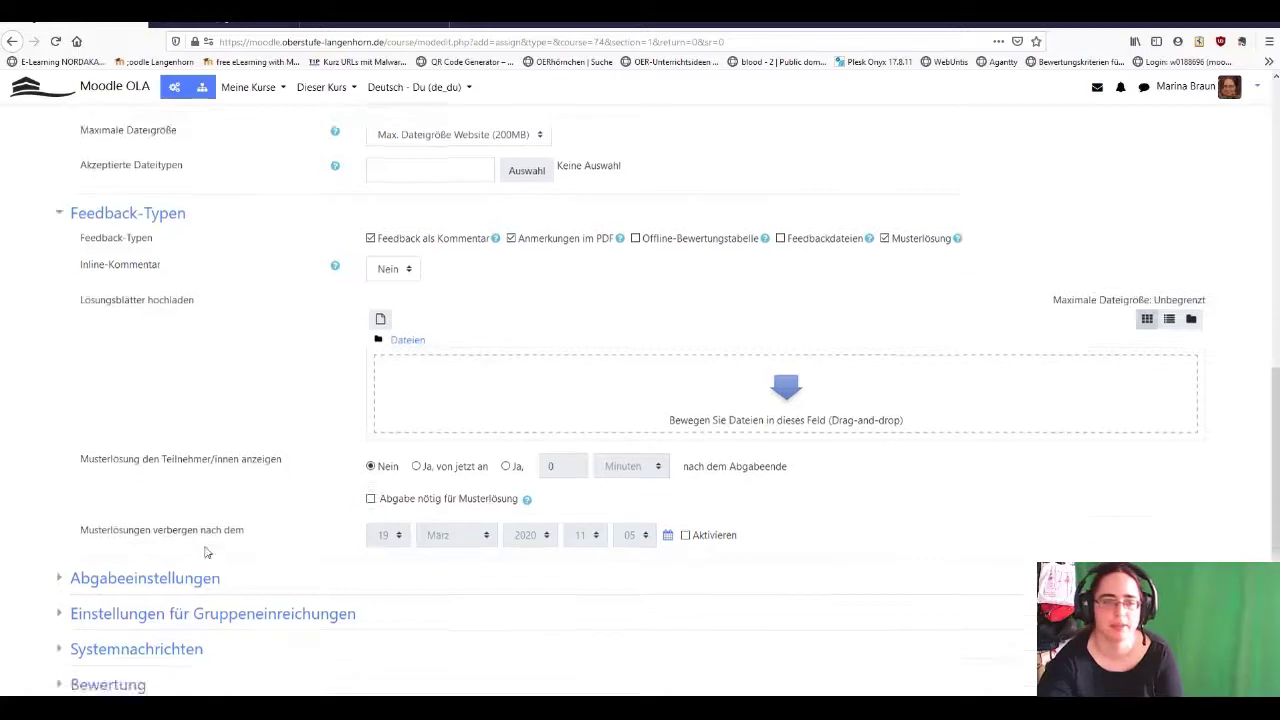
Expand Einstellungen für Gruppeneinreichungen and look over the group submission option and the remaining section headings.
left_click(181, 499)
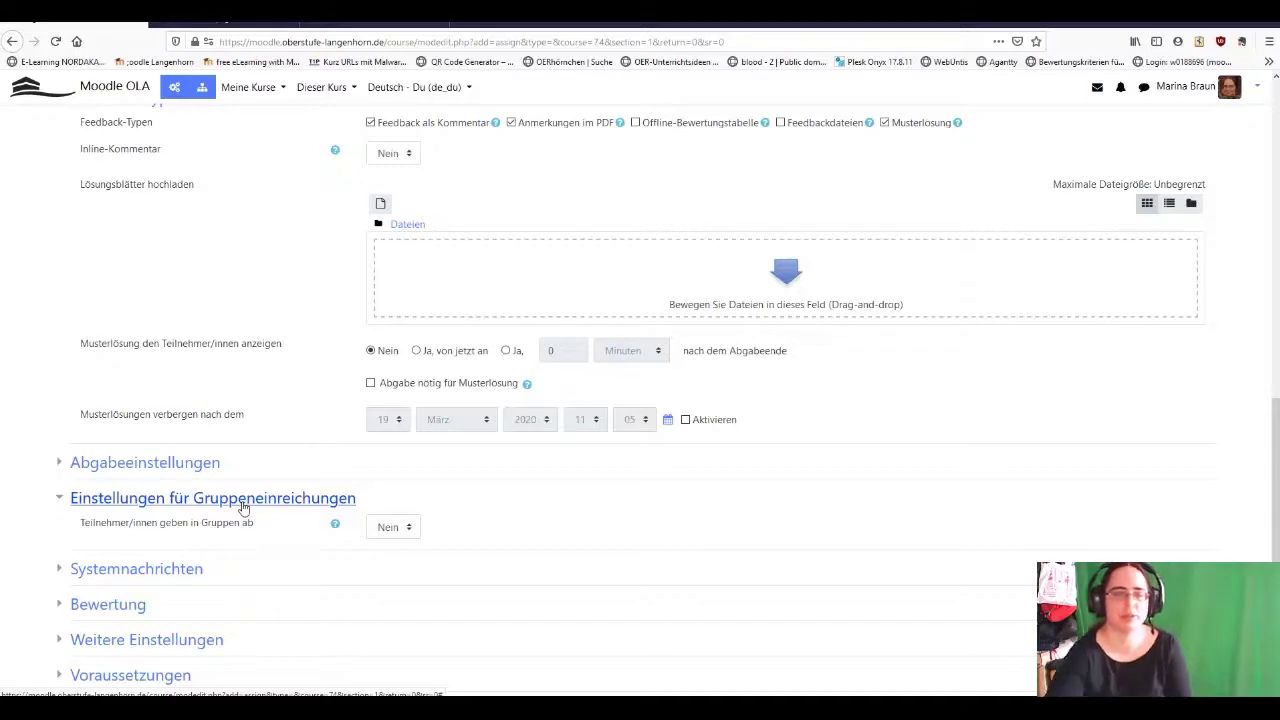
scroll(242, 507, "down", 3)
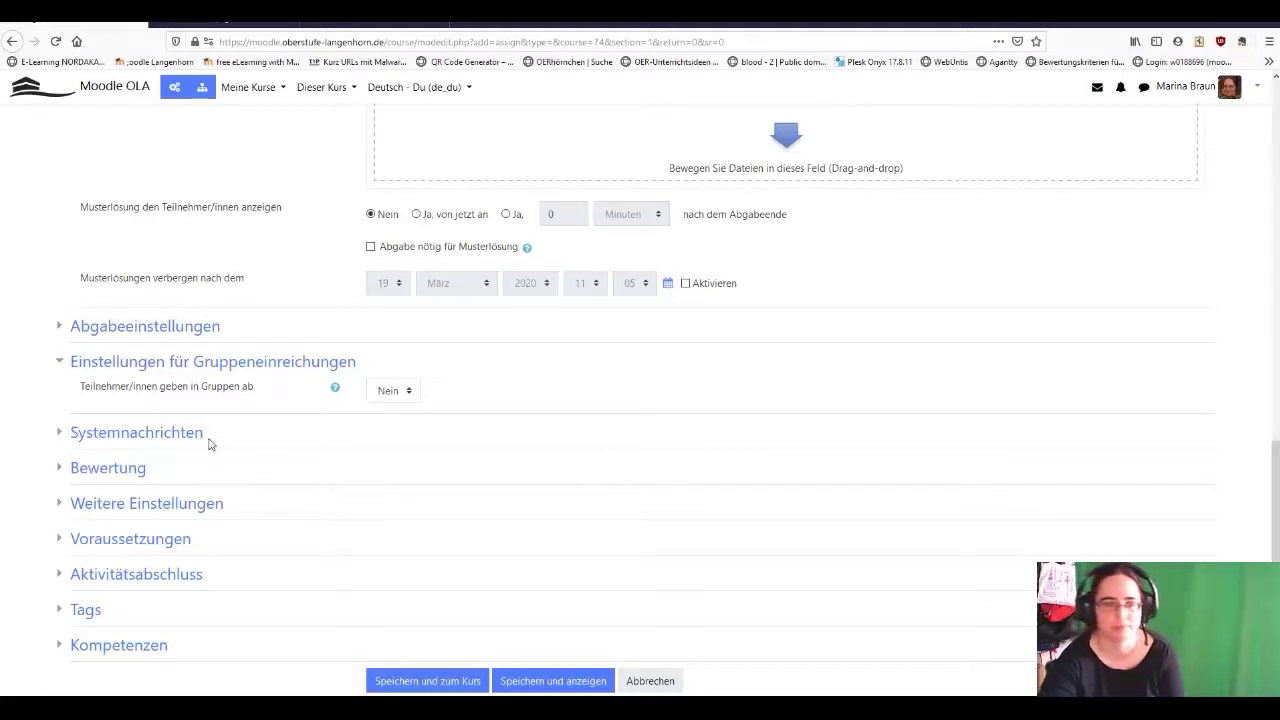
scroll(193, 440, "down", 2)
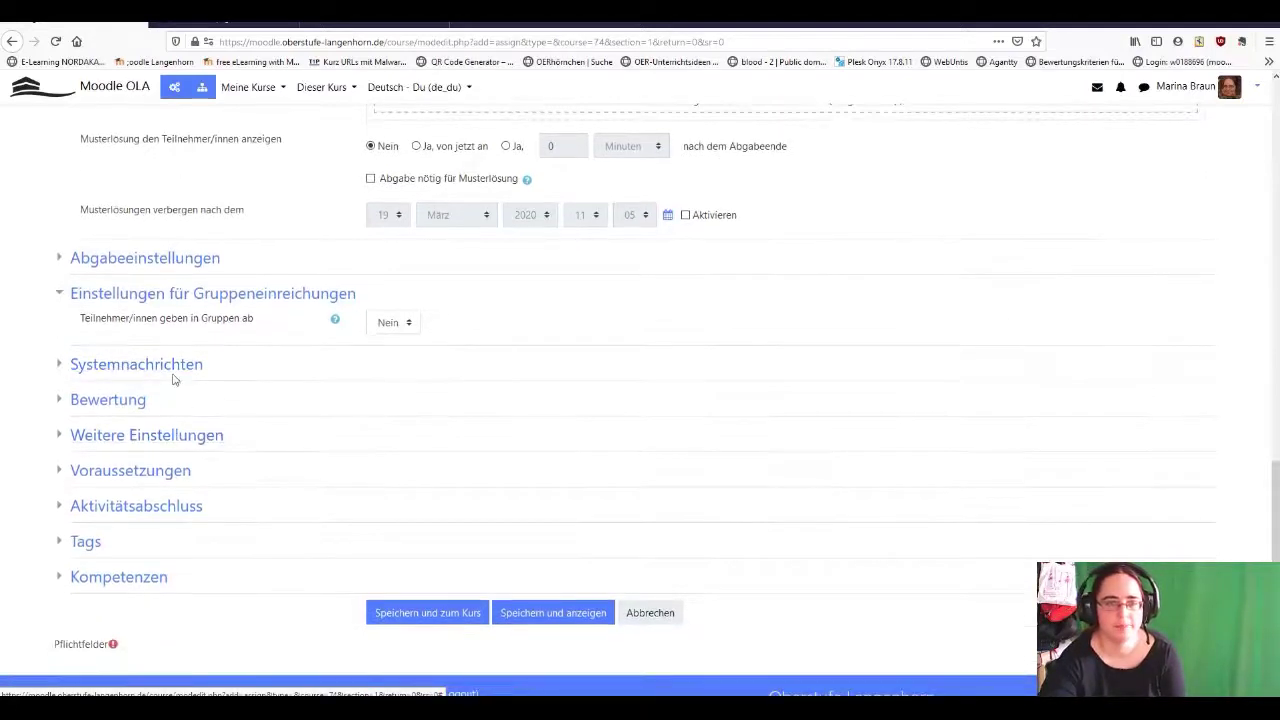
Expand Aktivitätsabschluss and set Abschlussverfolgung to "Abschluss, wenn alle Bedingungen erfüllt sind".
left_click(149, 506)
scroll(338, 503, "down", 3)
left_click(453, 402)
left_click(467, 461)
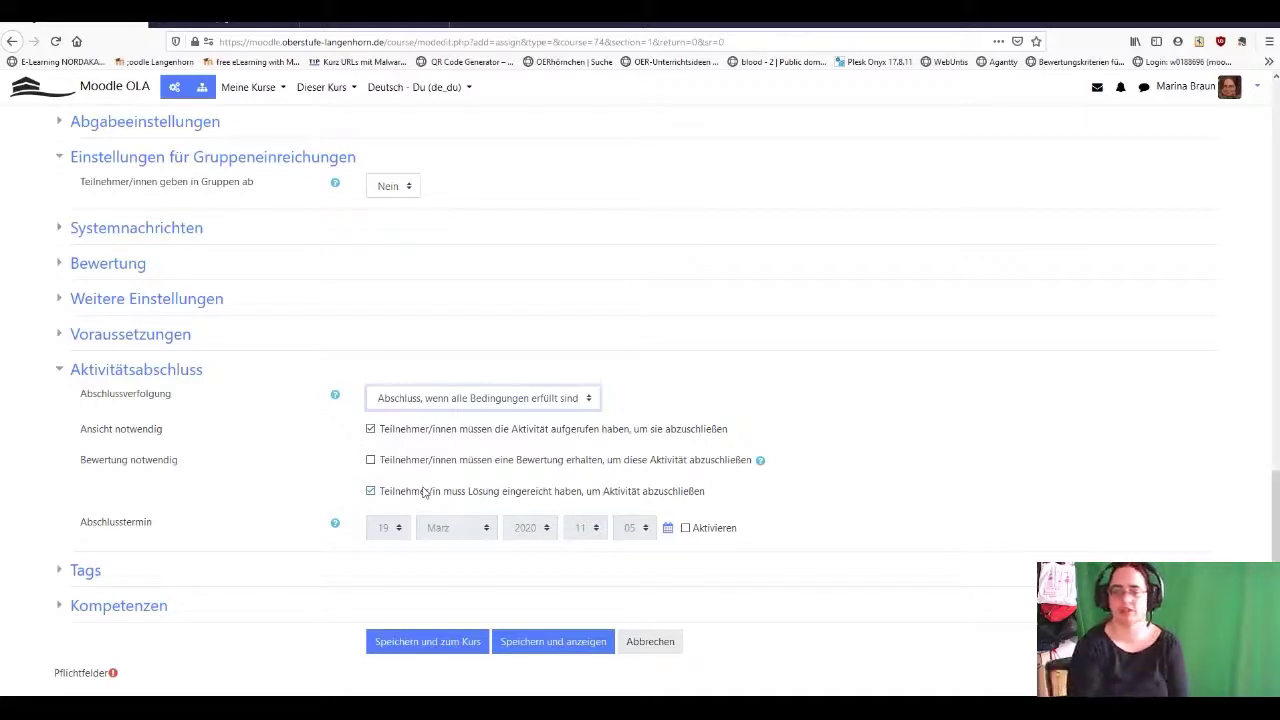
Expand the Bewertung section and view the choices for the grade type and the Bewertungsmethode.
scroll(424, 490, "up", 1)
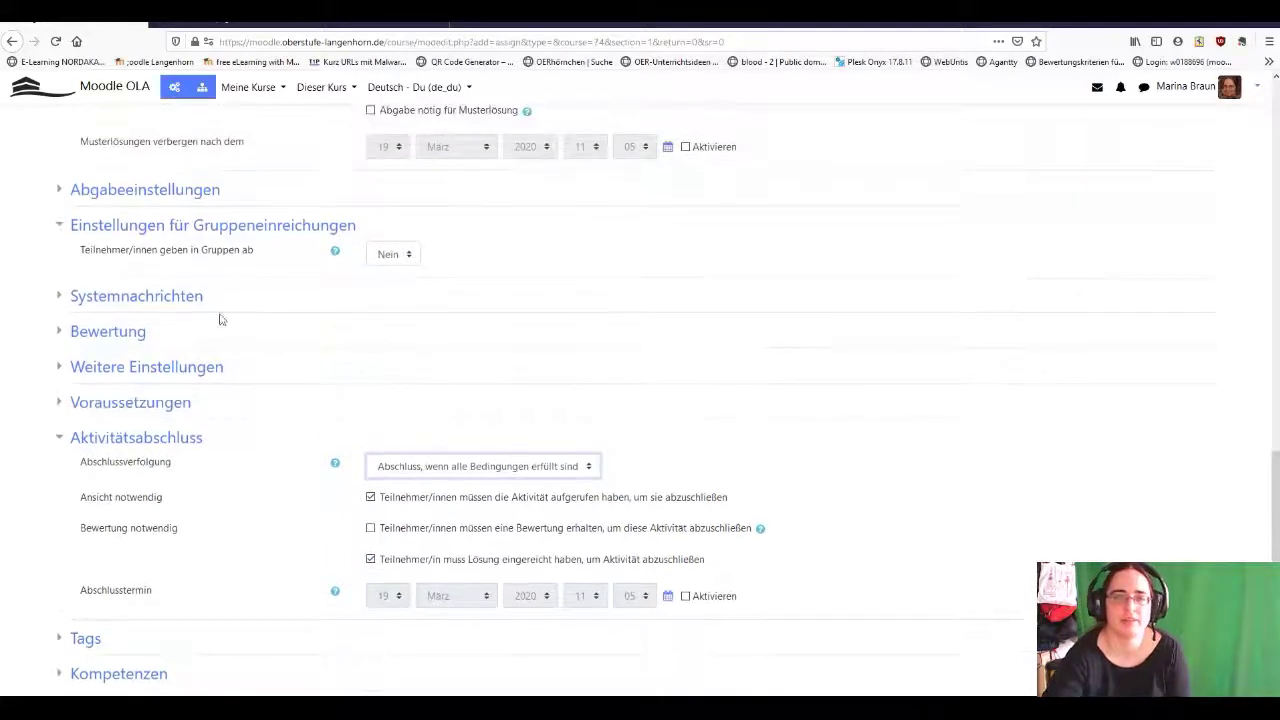
left_click(93, 344)
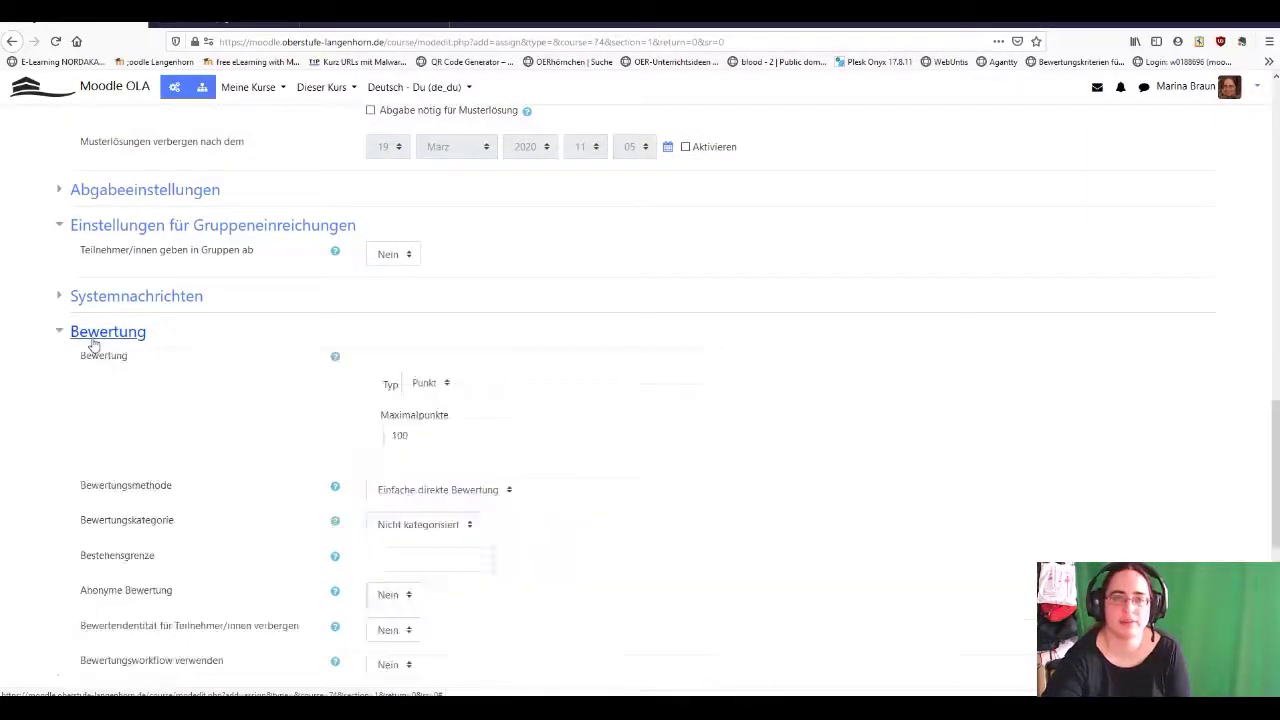
left_click(434, 388)
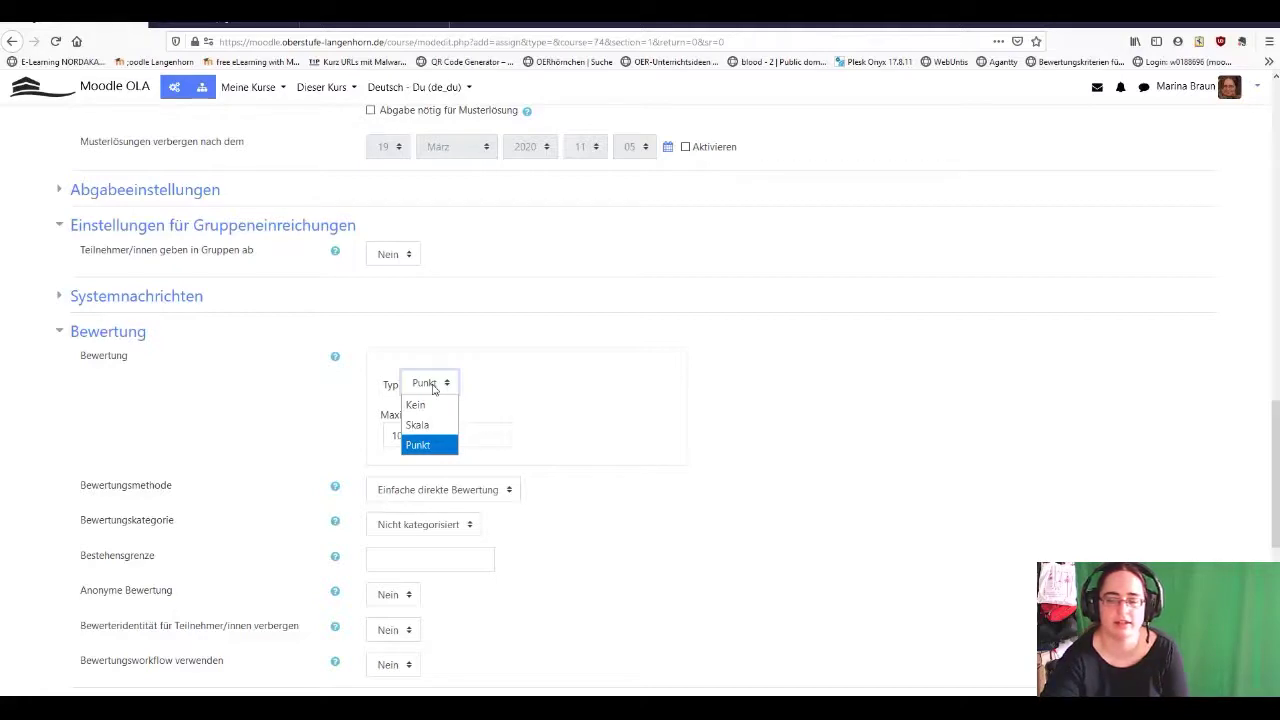
left_click(433, 389)
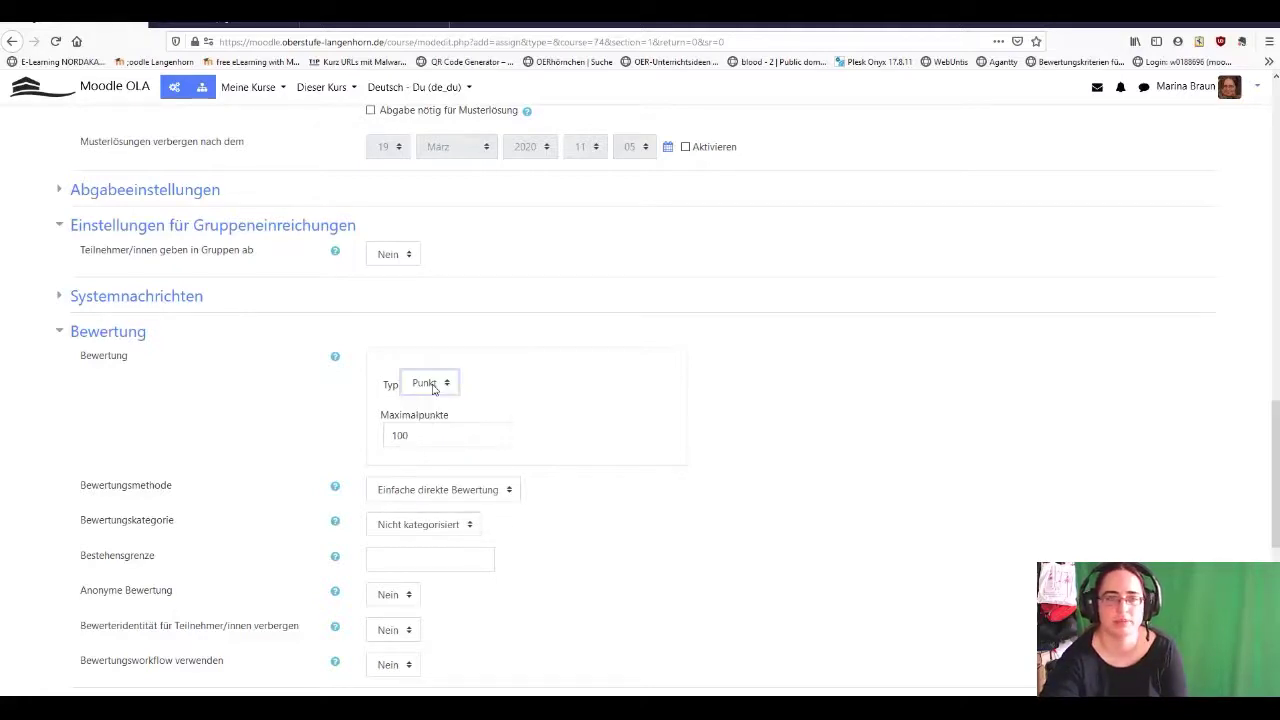
key("Tab")
left_click(677, 435)
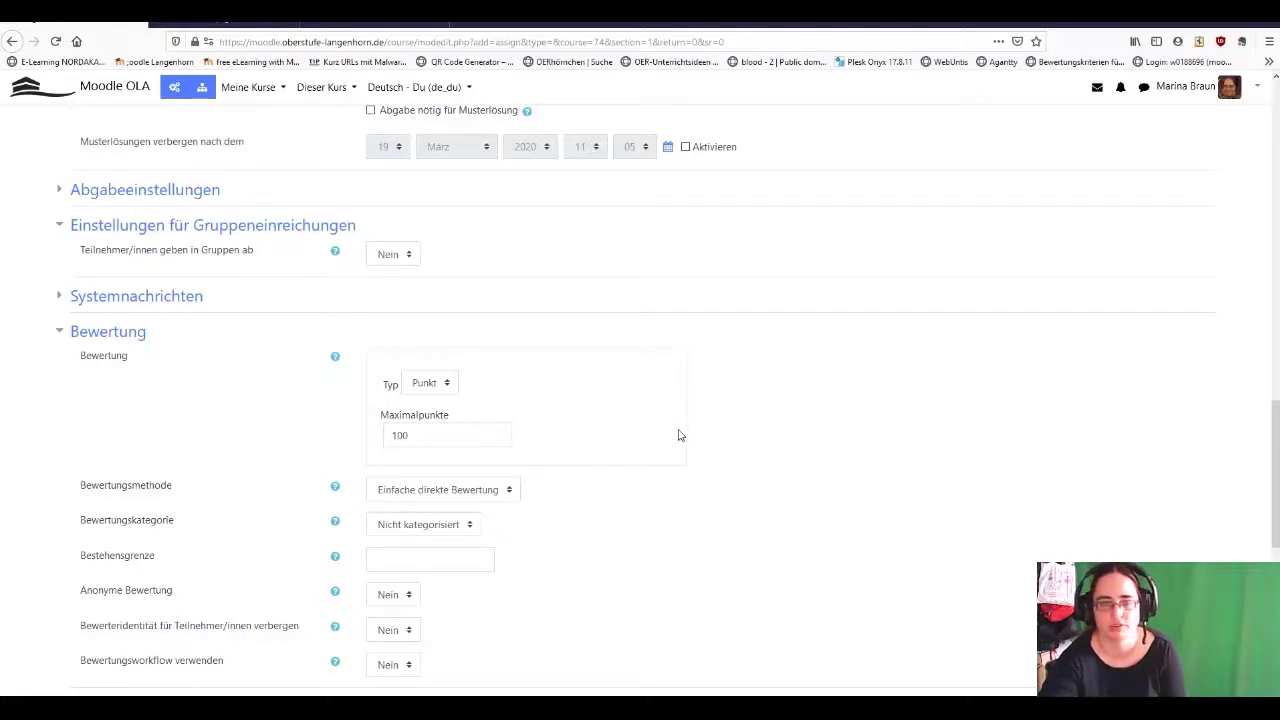
scroll(517, 409, "down", 3)
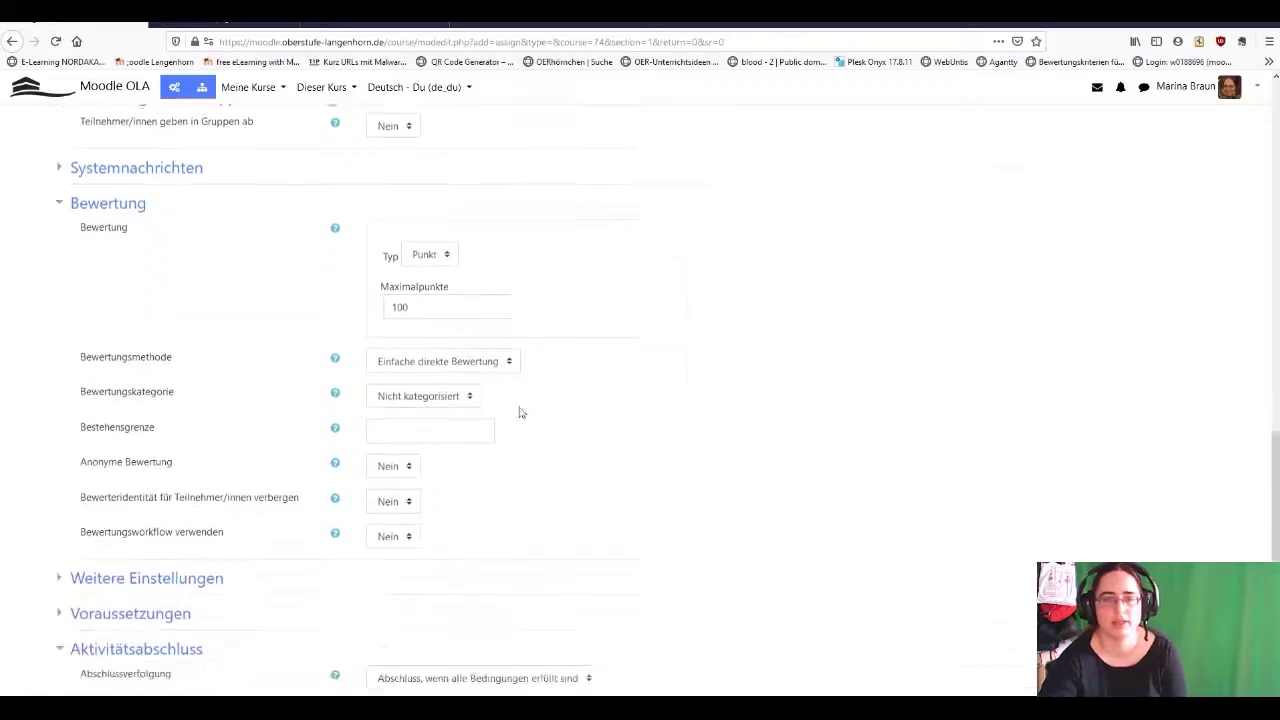
left_click(424, 357)
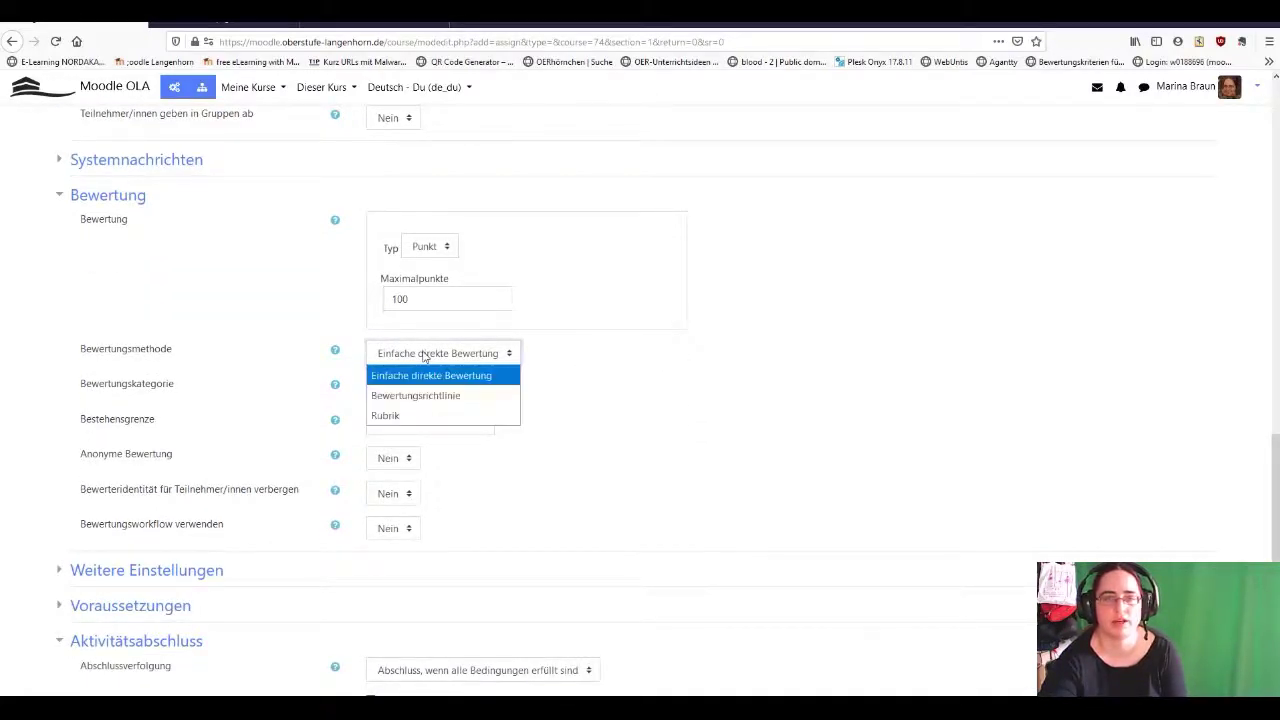